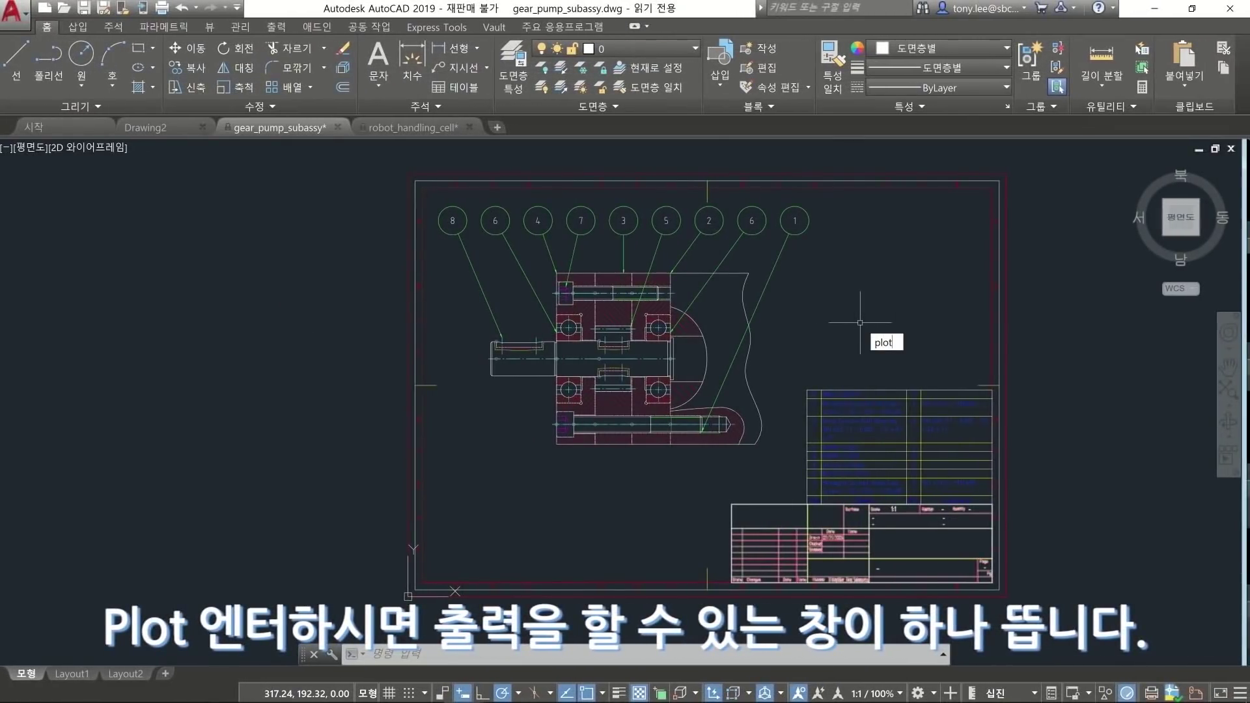
Open the Plot dialog and select the DWG To PDF.pc3 printer, accepting the paper-size warning
{"action": "key", "text": "Return"}
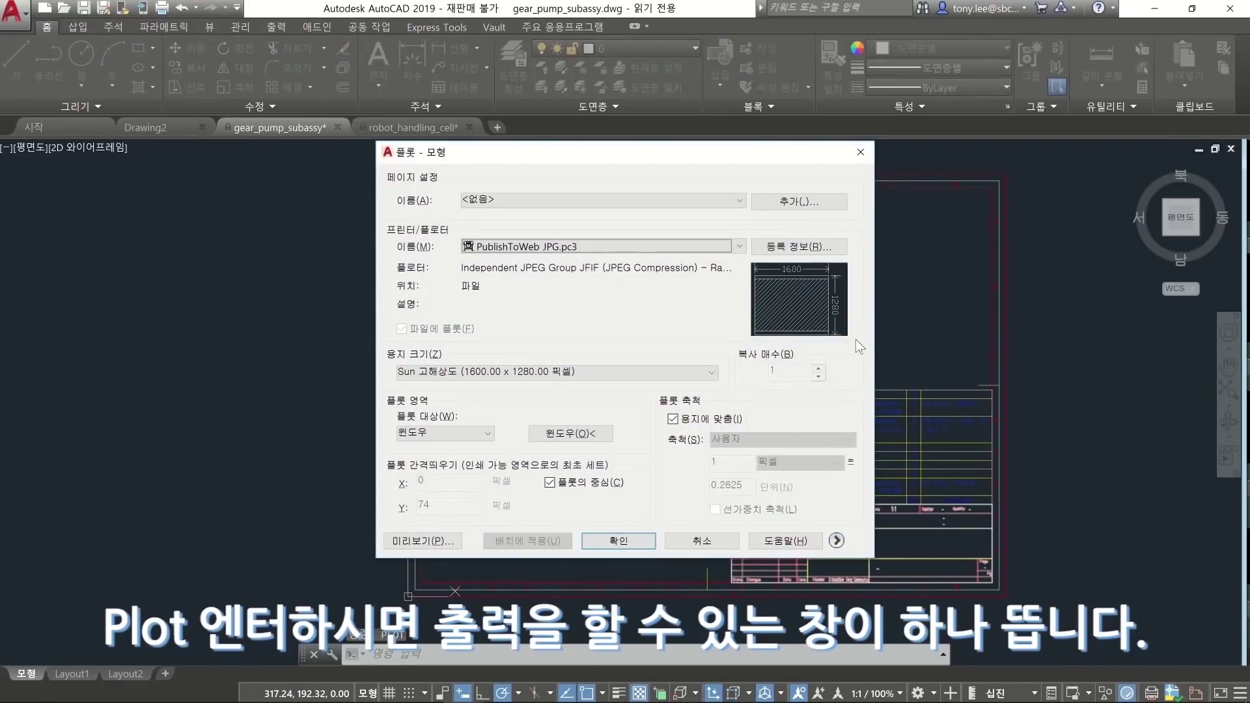
{"action": "left_click_drag", "start_coordinate": [695, 150], "coordinate": [630, 141]}
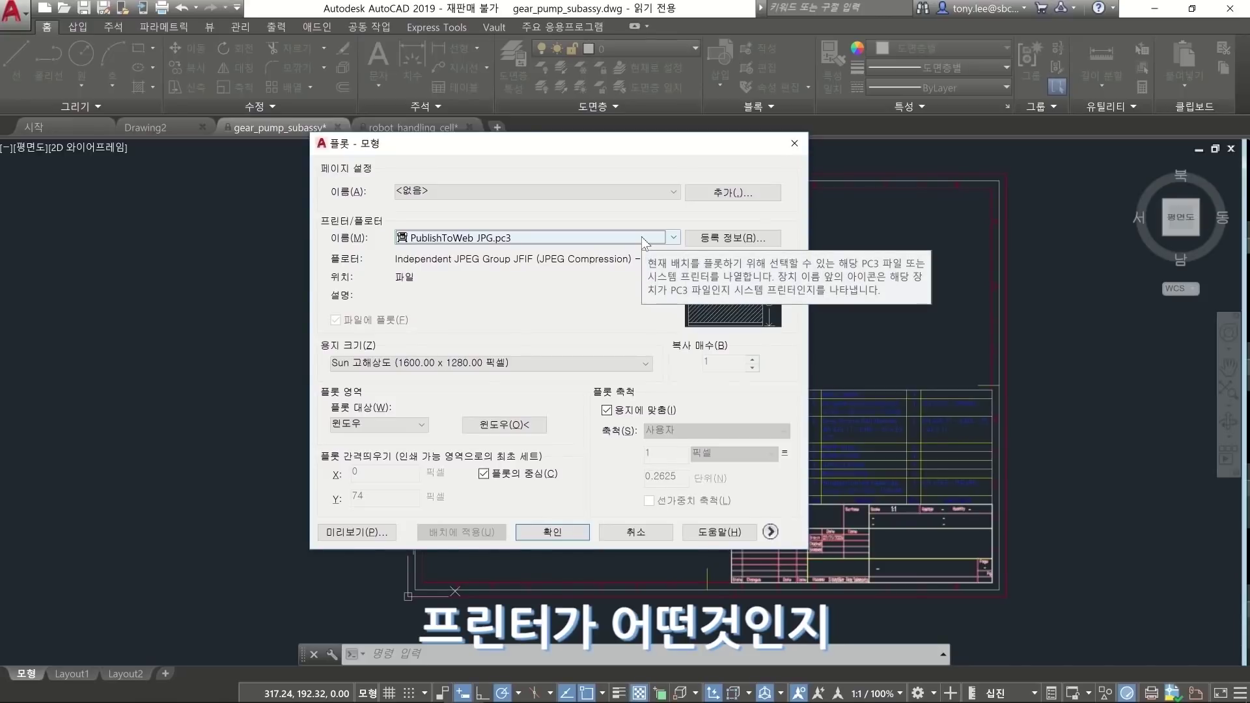
{"action": "left_click", "coordinate": [645, 238]}
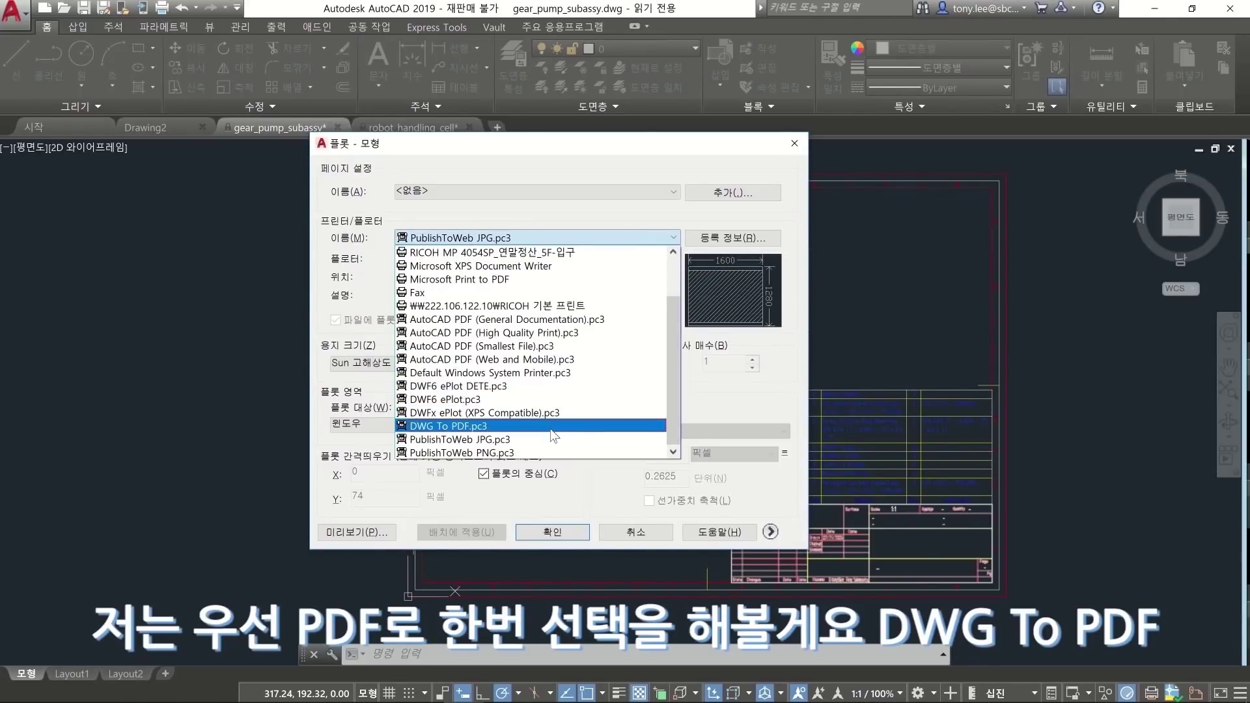
{"action": "left_click", "coordinate": [526, 427]}
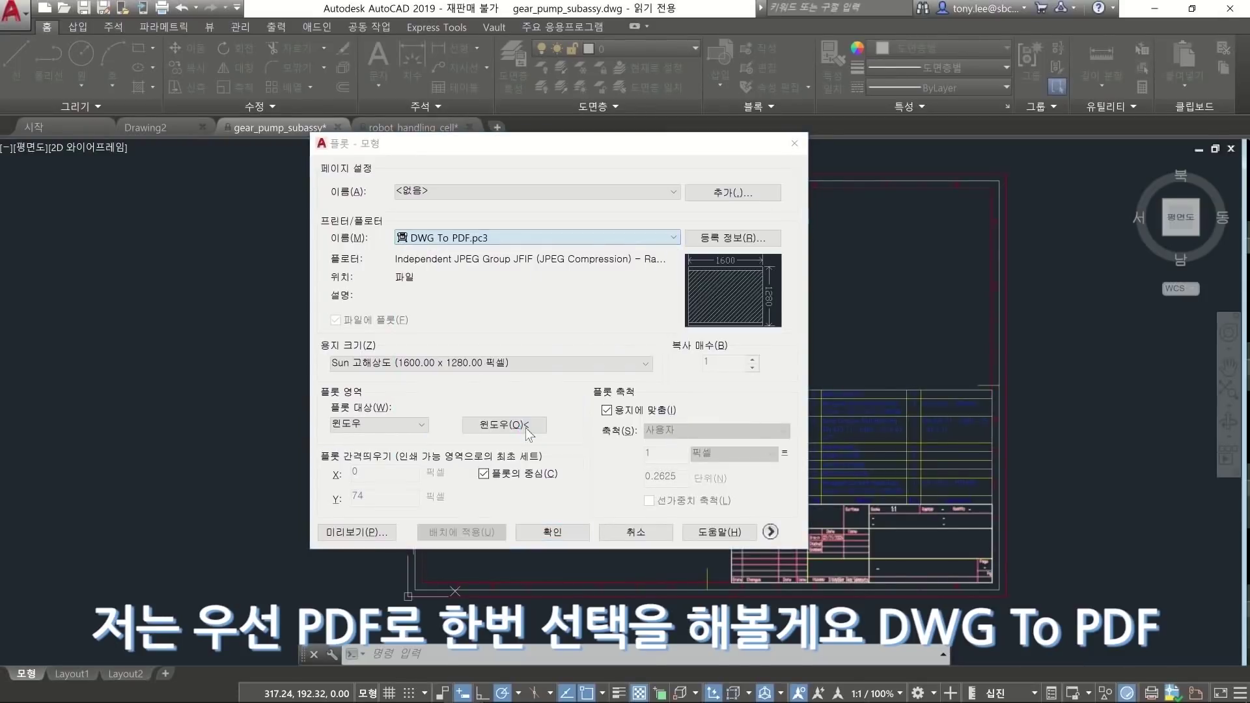
{"action": "left_click", "coordinate": [674, 324]}
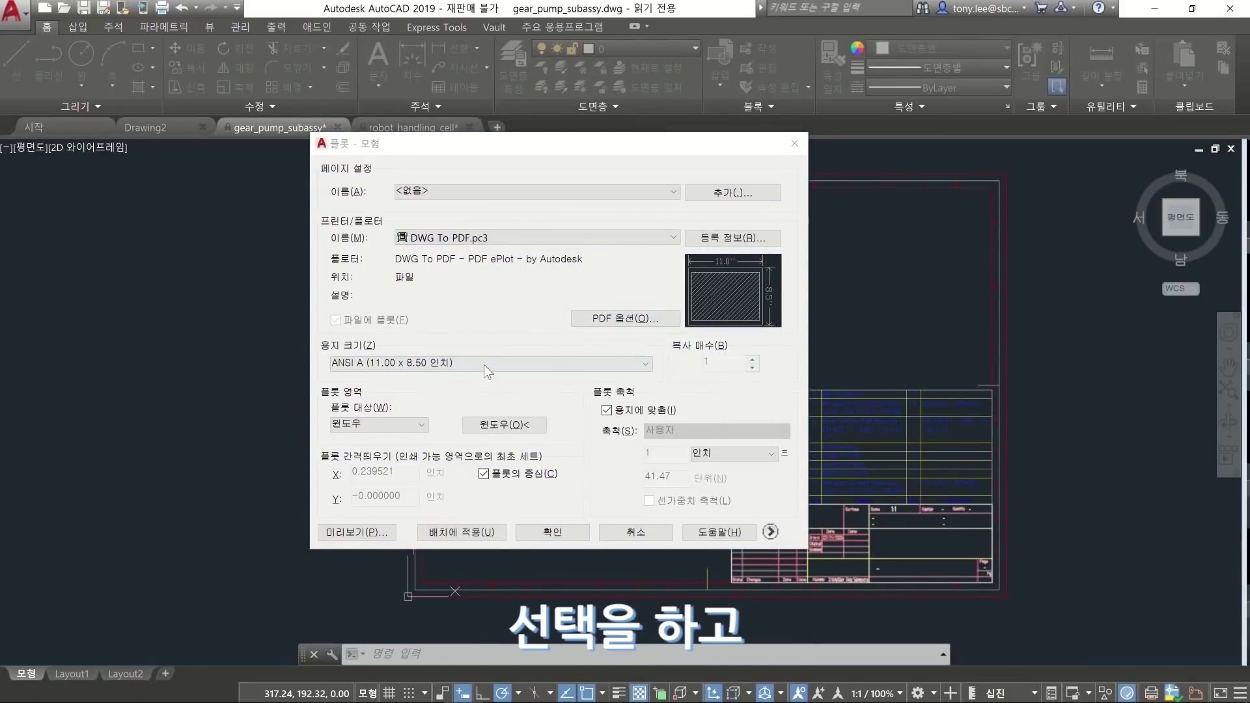
Set the paper size to ISO full page A3 (420 x 297 mm)
{"action": "left_click", "coordinate": [485, 365]}
{"action": "scroll", "coordinate": [562, 517], "scroll_direction": "up", "scroll_amount": 3}
{"action": "scroll", "coordinate": [561, 516], "scroll_direction": "up", "scroll_amount": 3}
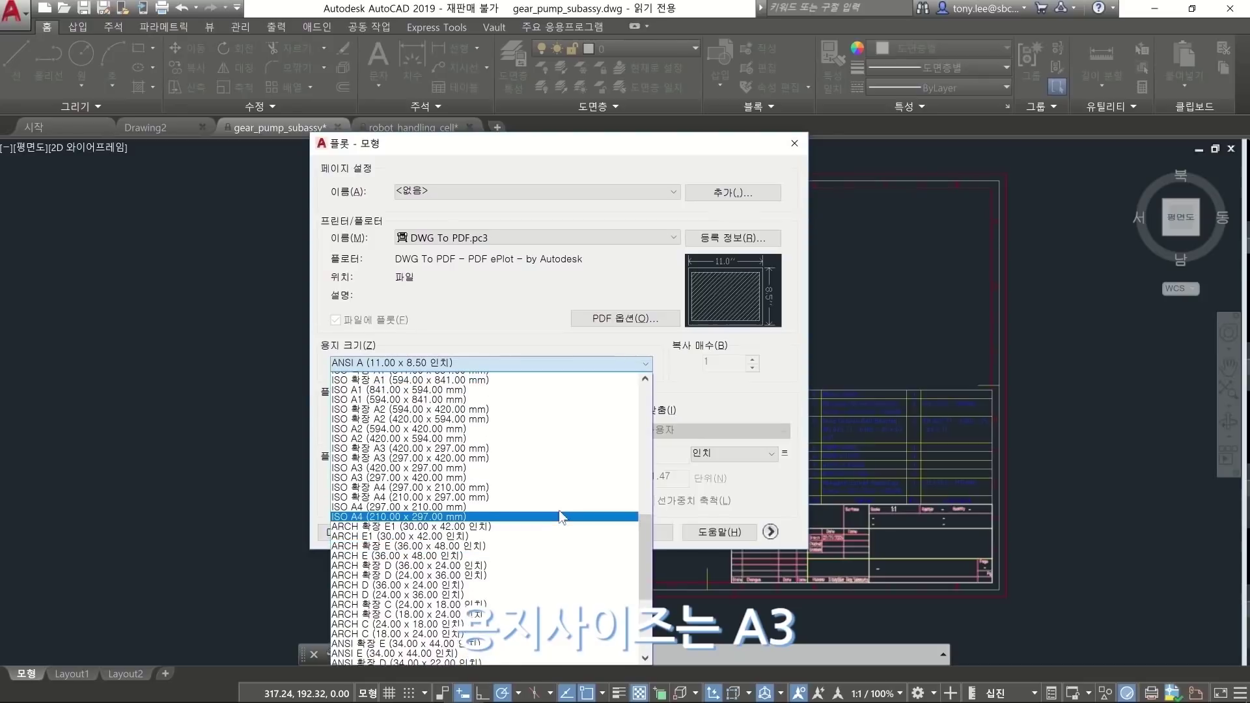
{"action": "scroll", "coordinate": [562, 516], "scroll_direction": "up", "scroll_amount": 5}
{"action": "scroll", "coordinate": [562, 469], "scroll_direction": "up", "scroll_amount": 5}
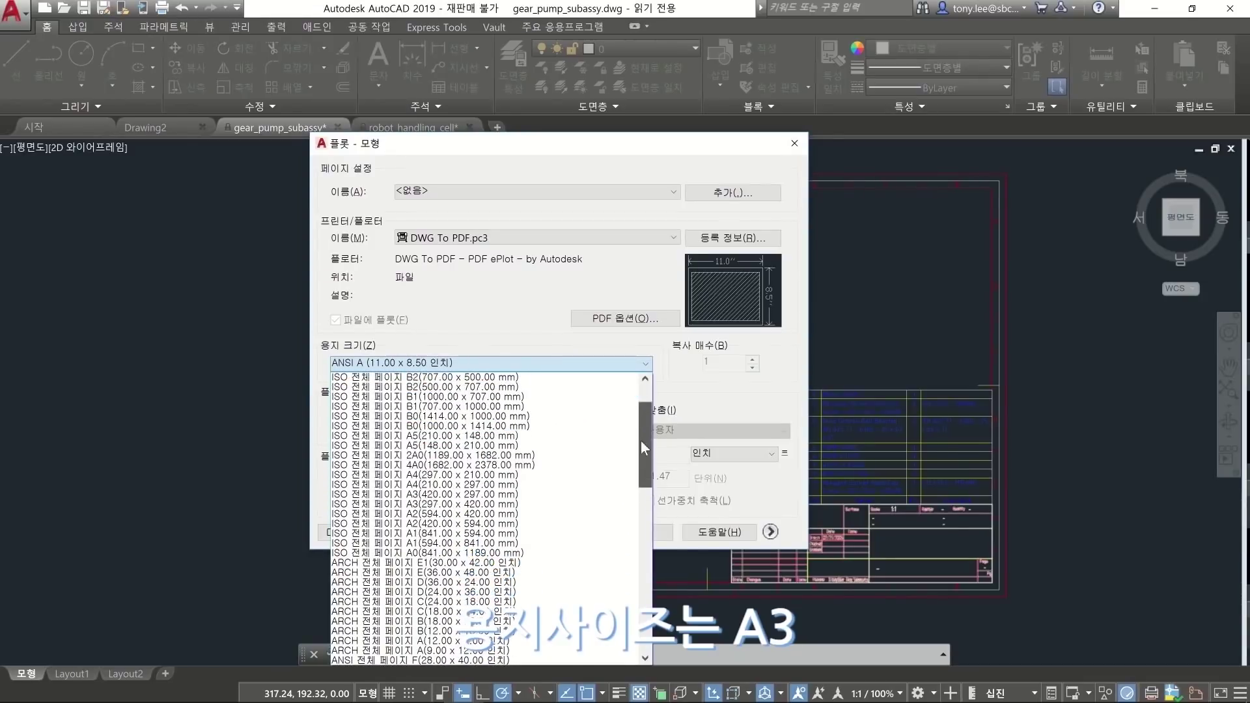
{"action": "scroll", "coordinate": [521, 443], "scroll_direction": "up", "scroll_amount": 2}
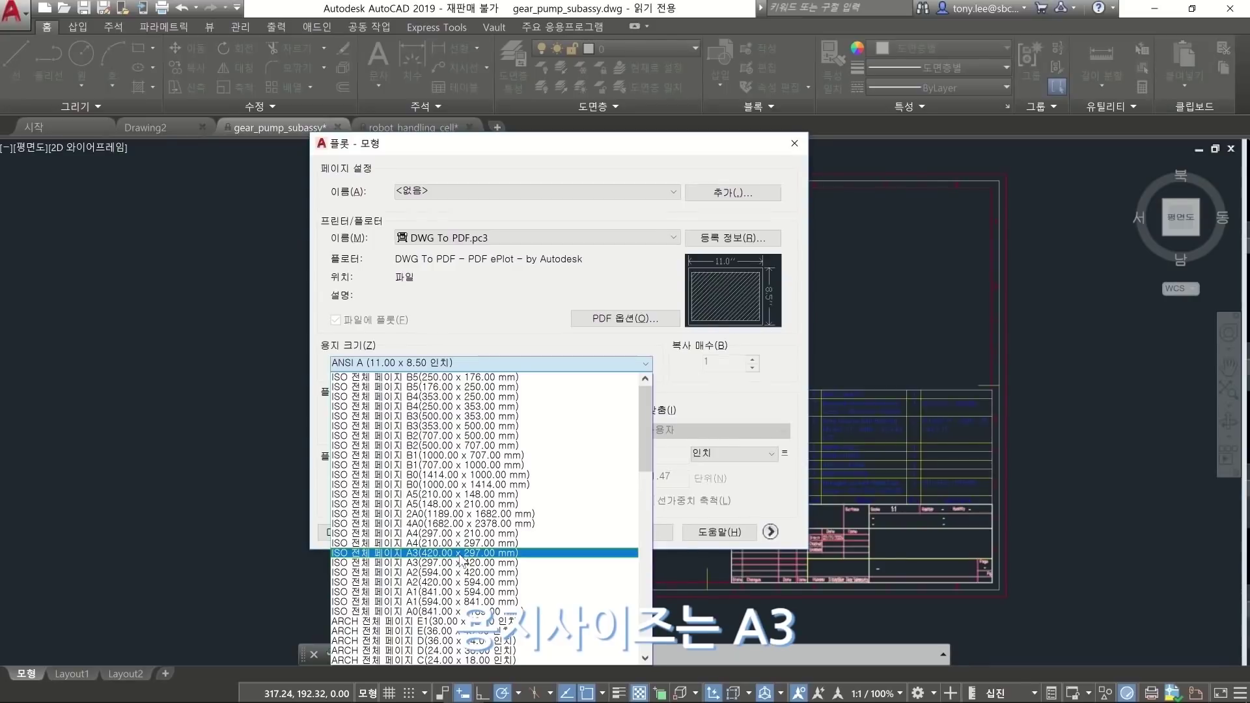
{"action": "left_click", "coordinate": [460, 560]}
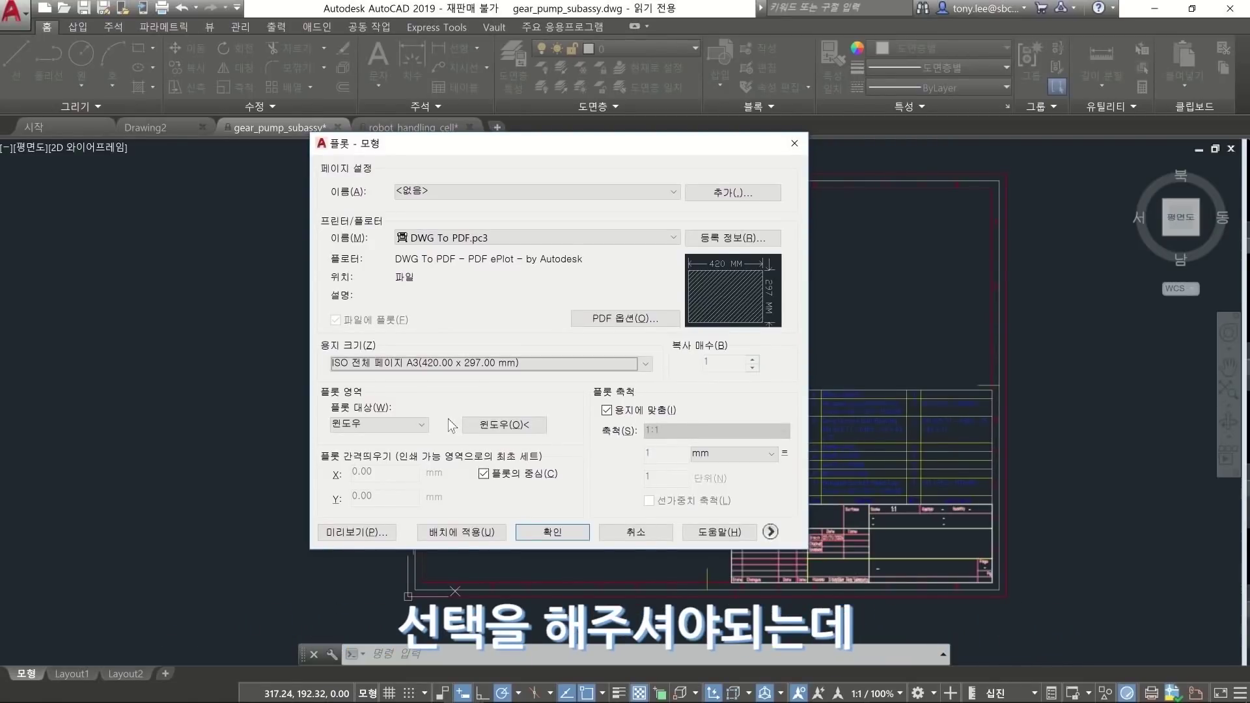
Uncheck Capture fonts used in drawing in PDF Options, applying it to the current plot only
{"action": "left_click", "coordinate": [654, 319]}
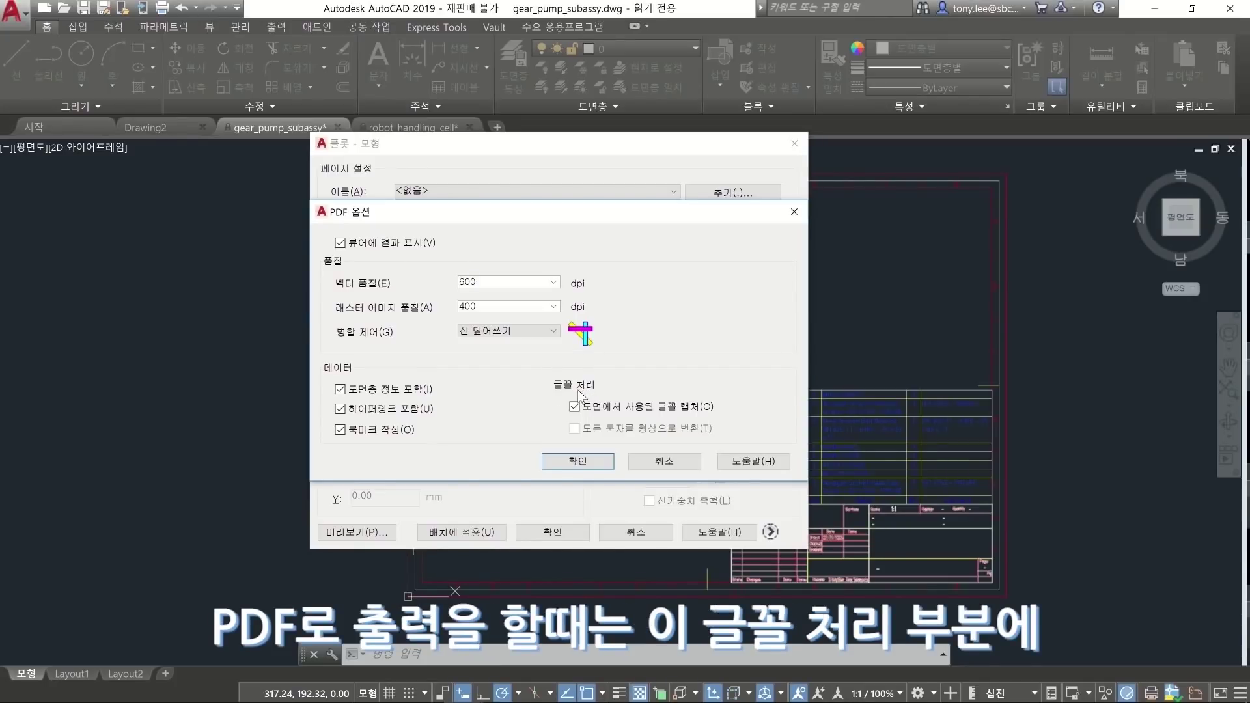
{"action": "left_click", "coordinate": [575, 407]}
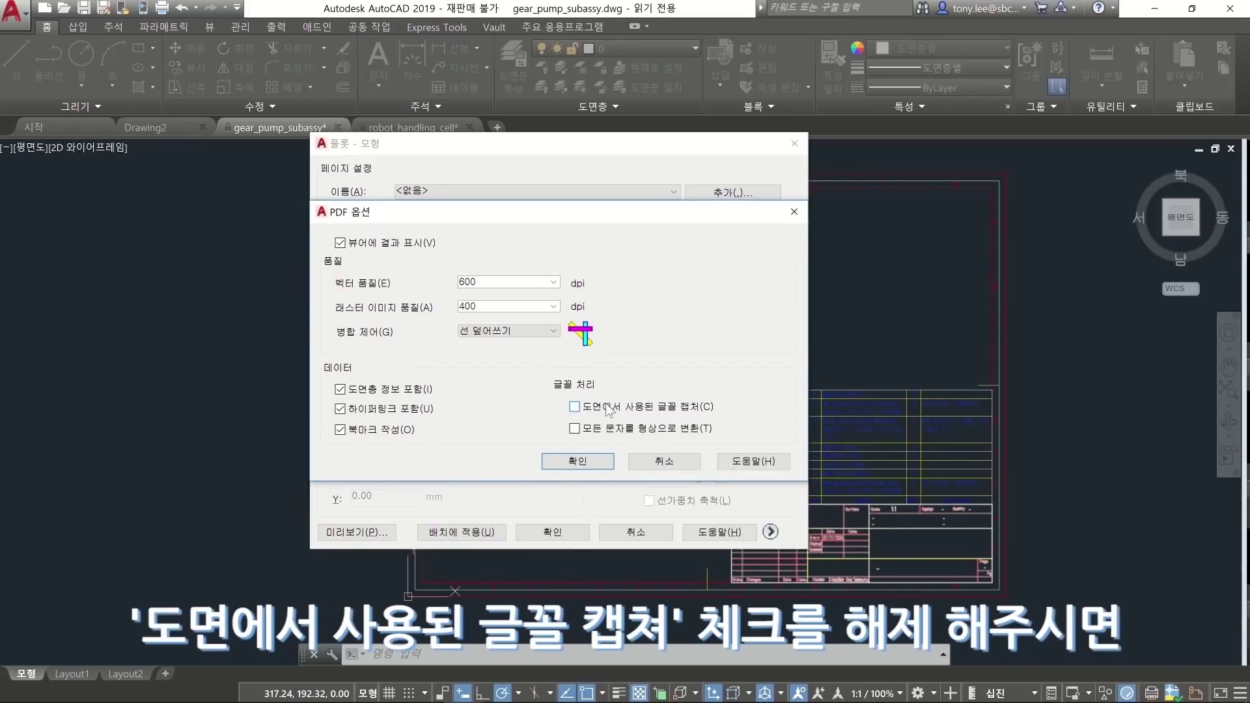
{"action": "mouse_move", "coordinate": [577, 408]}
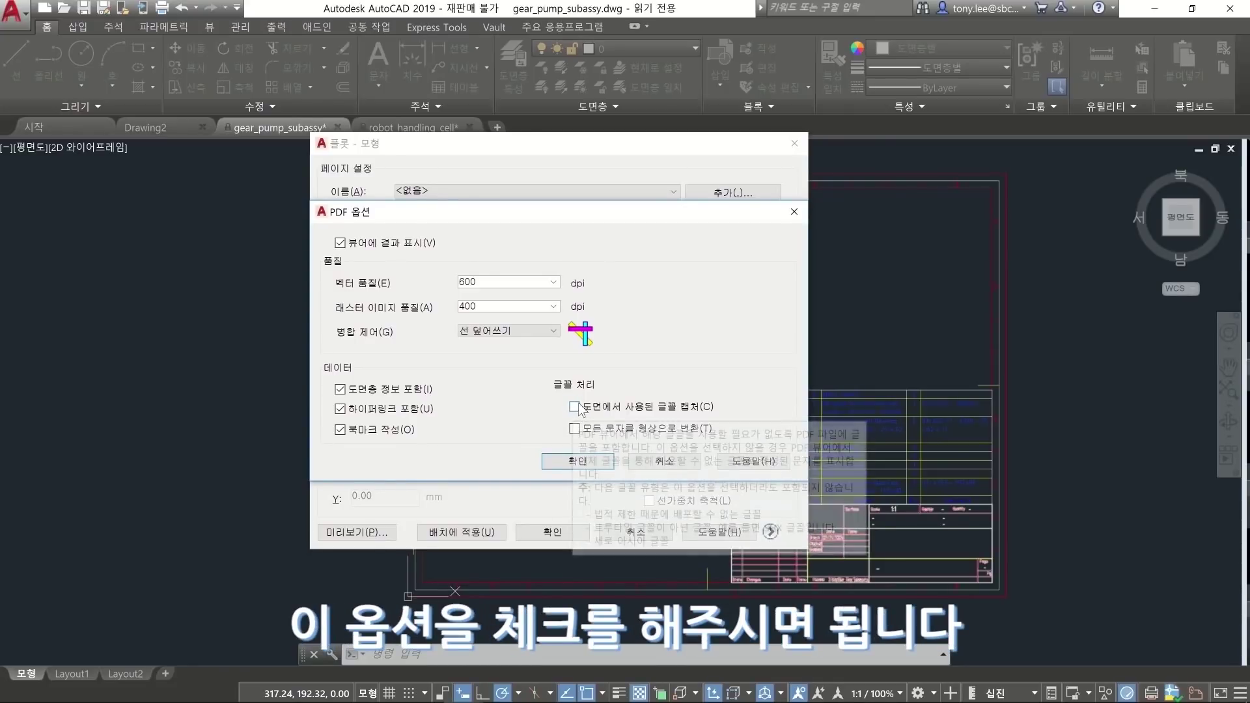
{"action": "left_click", "coordinate": [578, 462]}
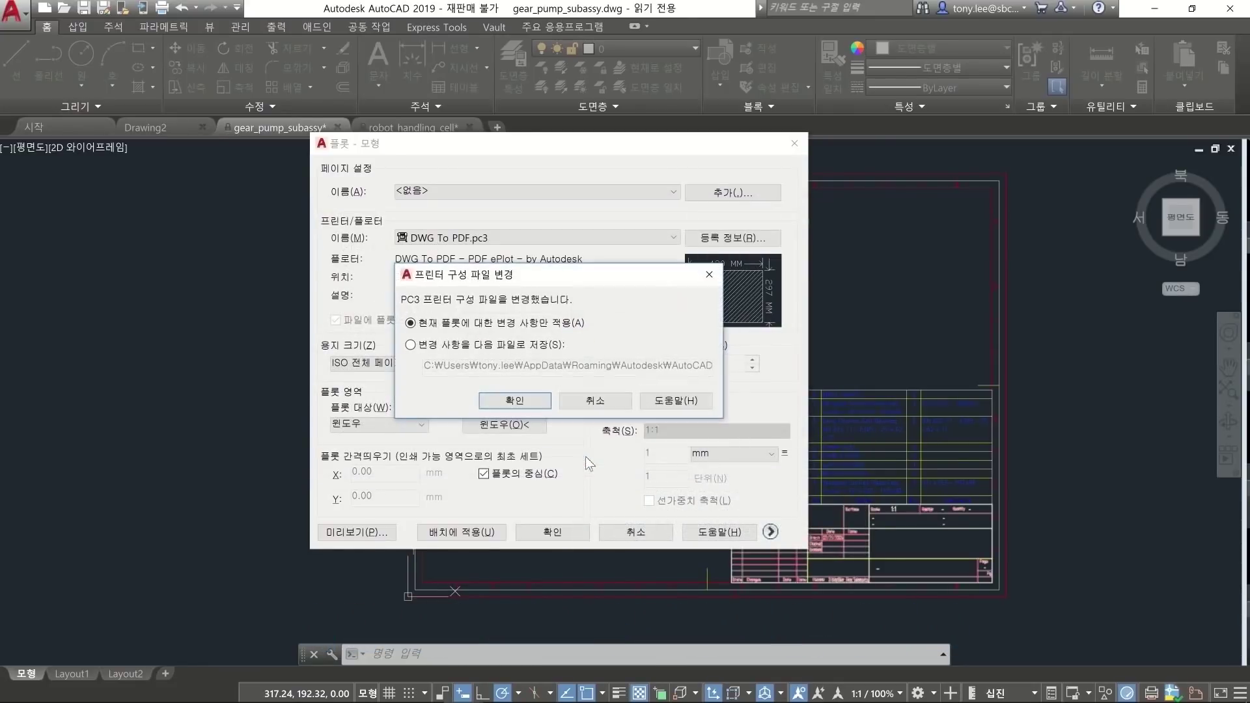
{"action": "left_click", "coordinate": [532, 401]}
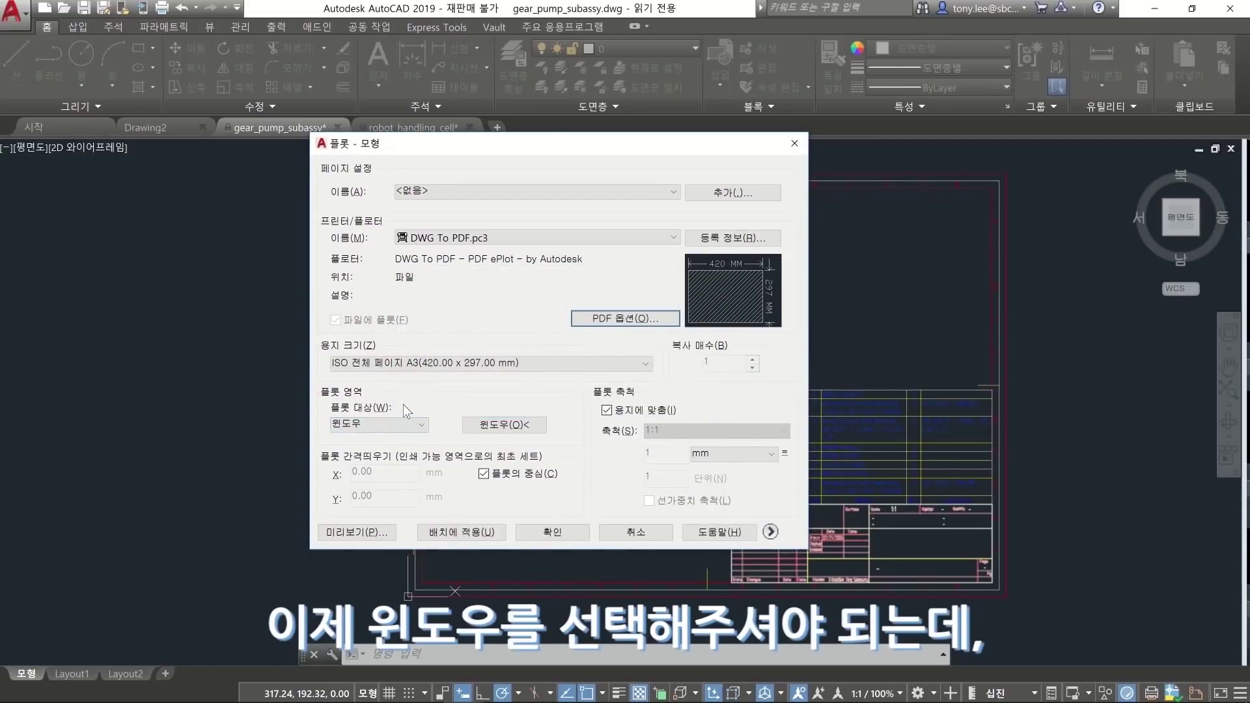
Set the plot area to Window, picking the drawing frame up to its upper-right corner
{"action": "left_click", "coordinate": [396, 423]}
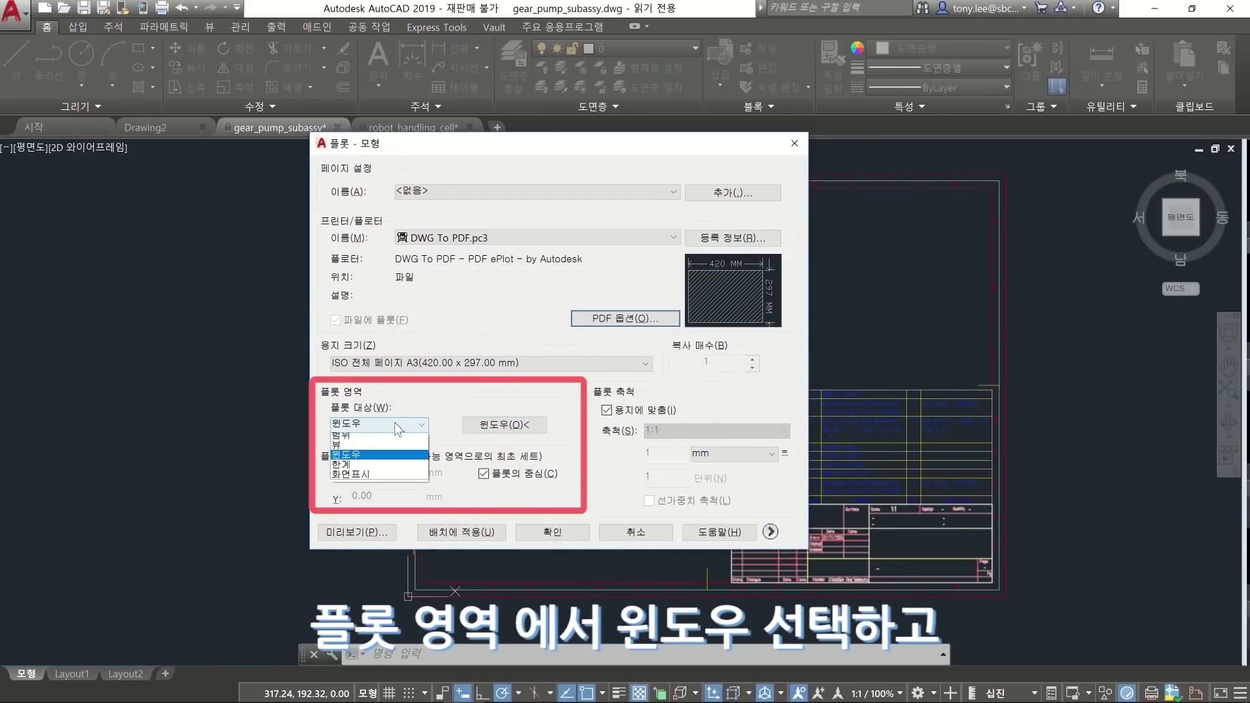
{"action": "left_click", "coordinate": [372, 457]}
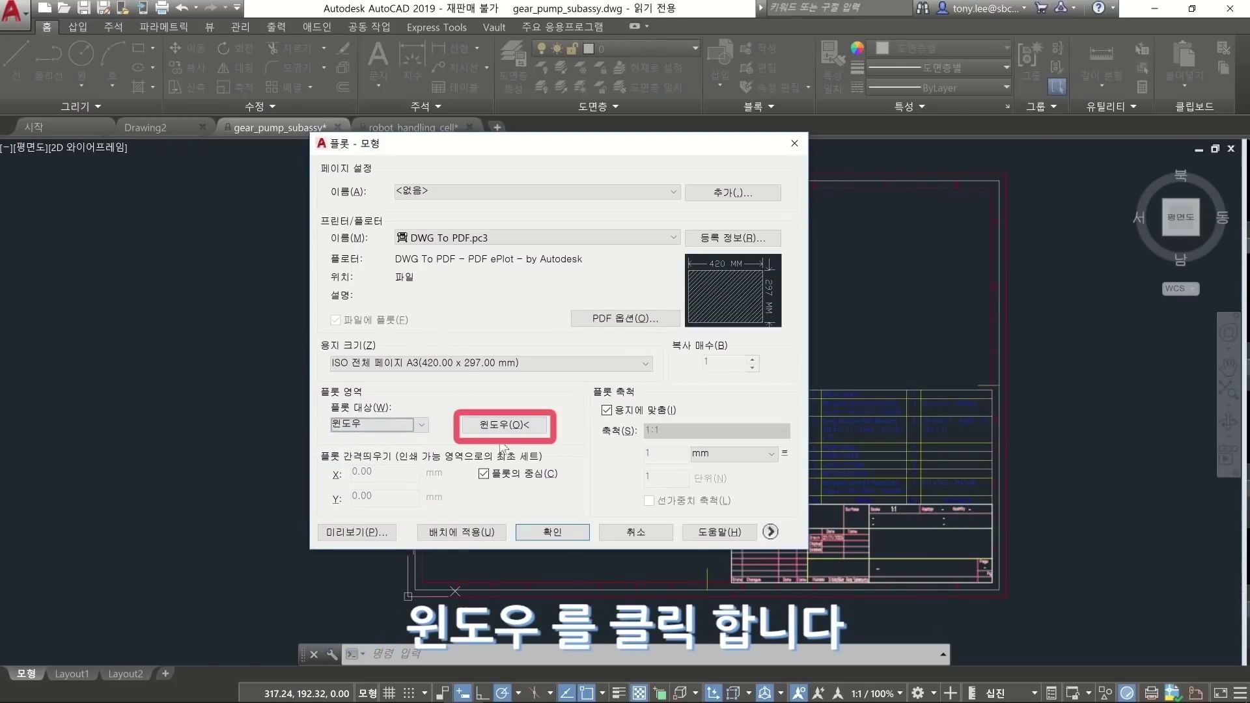
{"action": "left_click", "coordinate": [528, 430]}
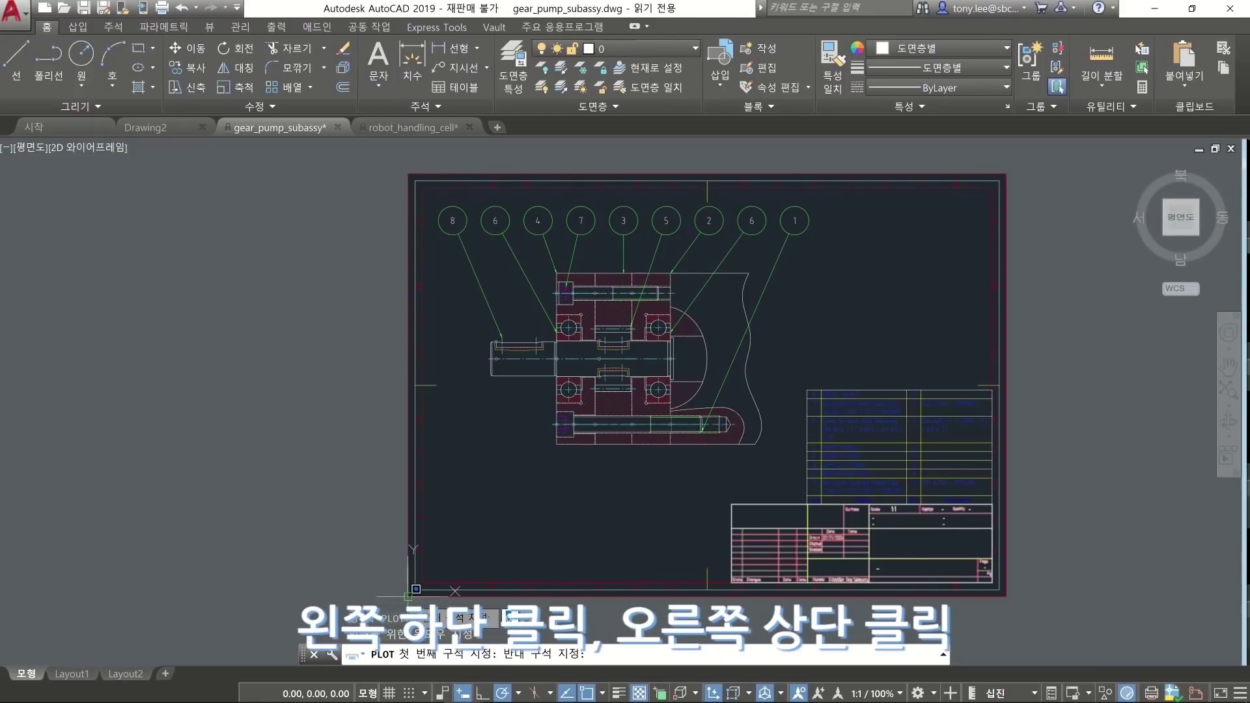
{"action": "left_click", "coordinate": [1006, 180]}
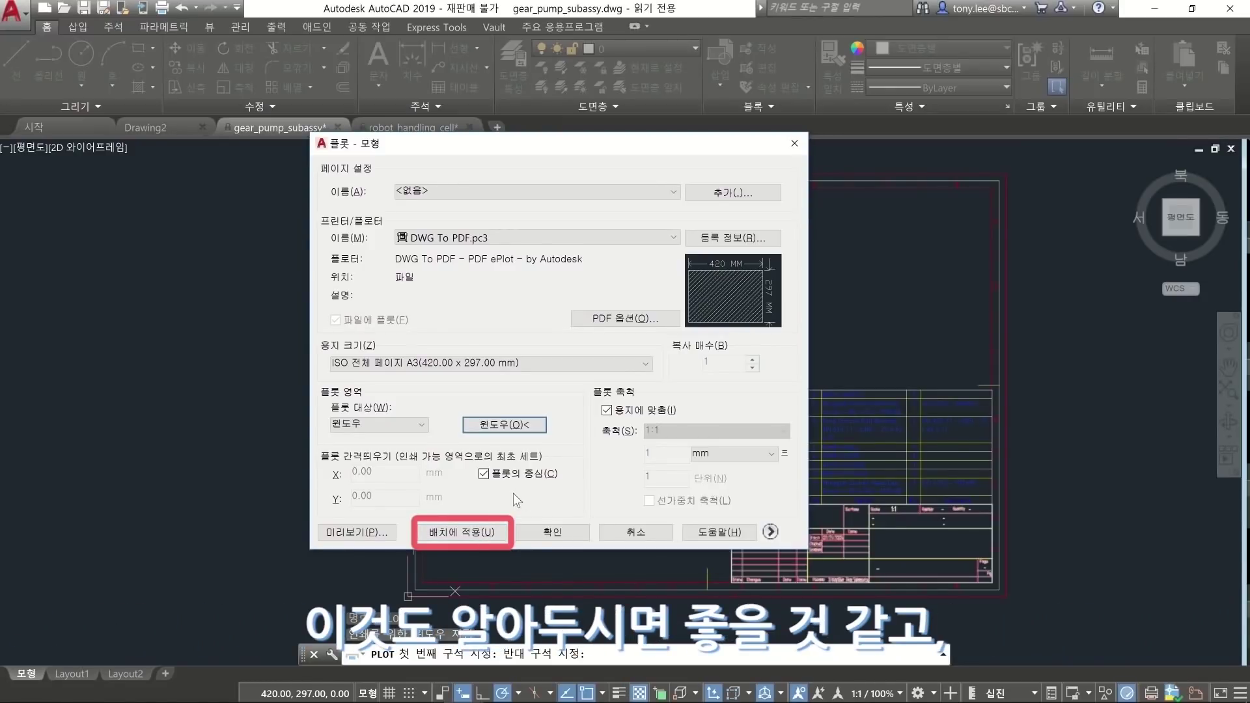
{"action": "left_click", "coordinate": [484, 475]}
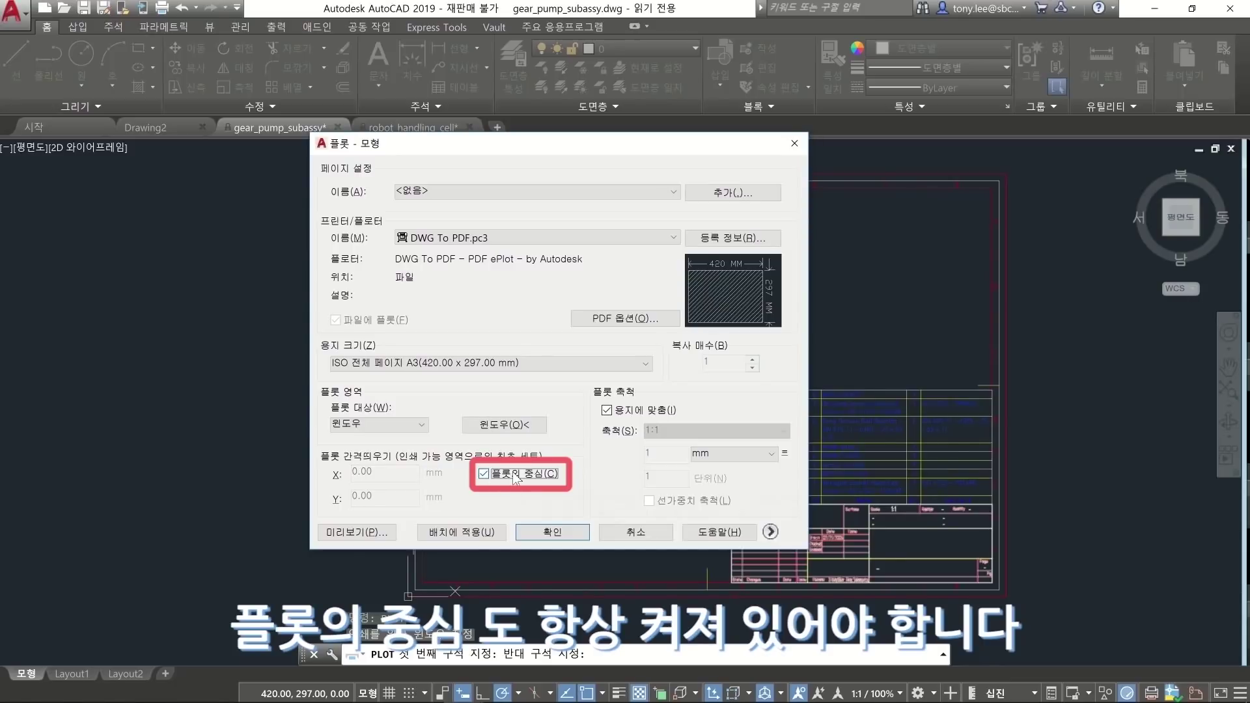
{"action": "left_click", "coordinate": [626, 409]}
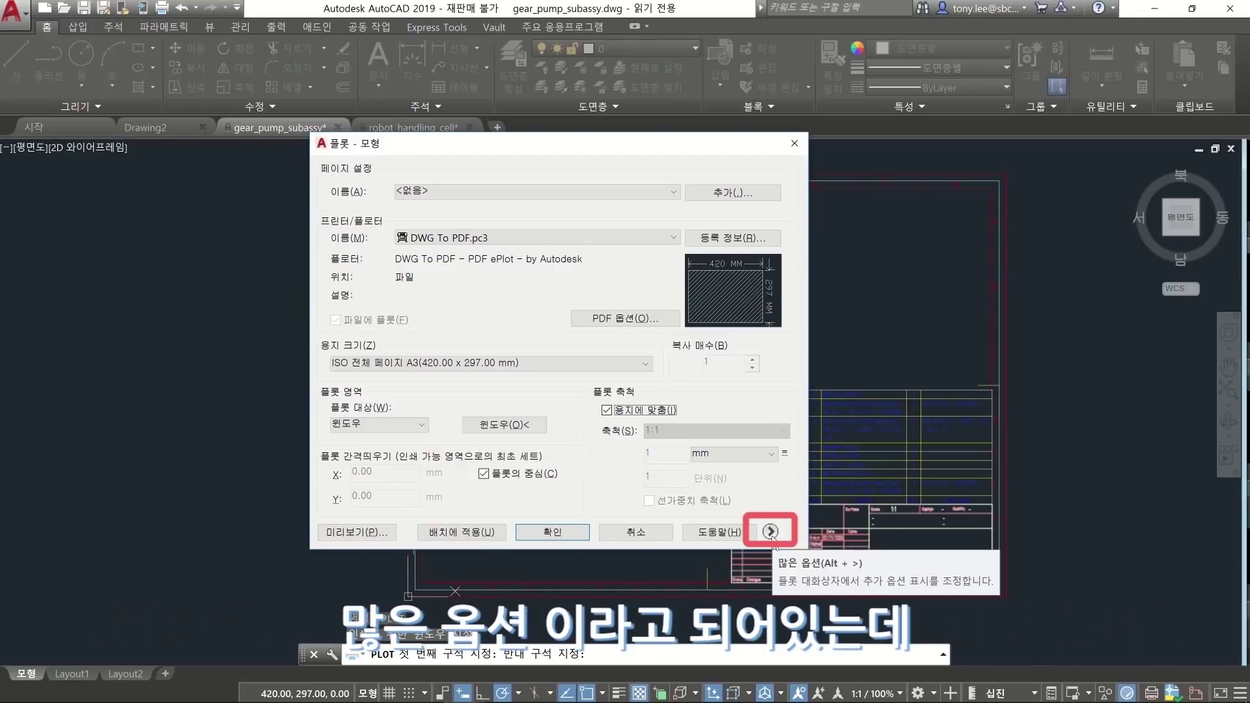
{"action": "left_click", "coordinate": [771, 532]}
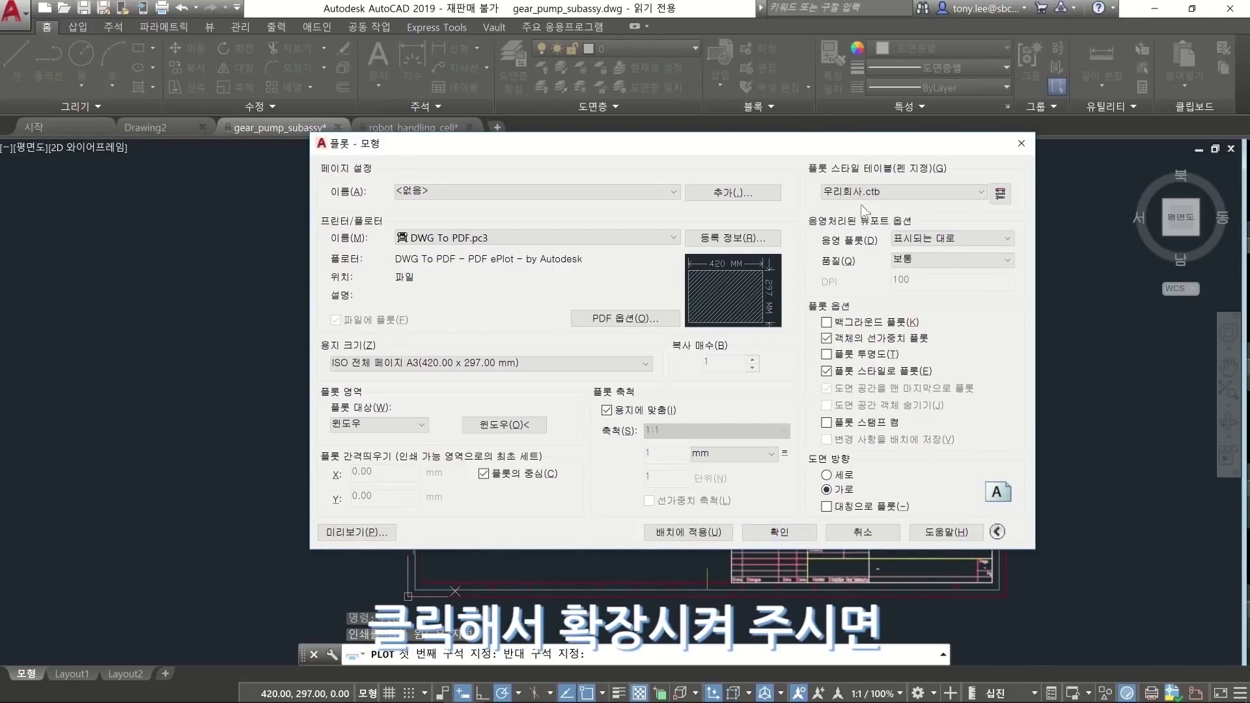
Keep landscape orientation after trying portrait, and apply the plot settings to the Model layout
{"action": "left_click", "coordinate": [843, 474]}
{"action": "left_click", "coordinate": [844, 475]}
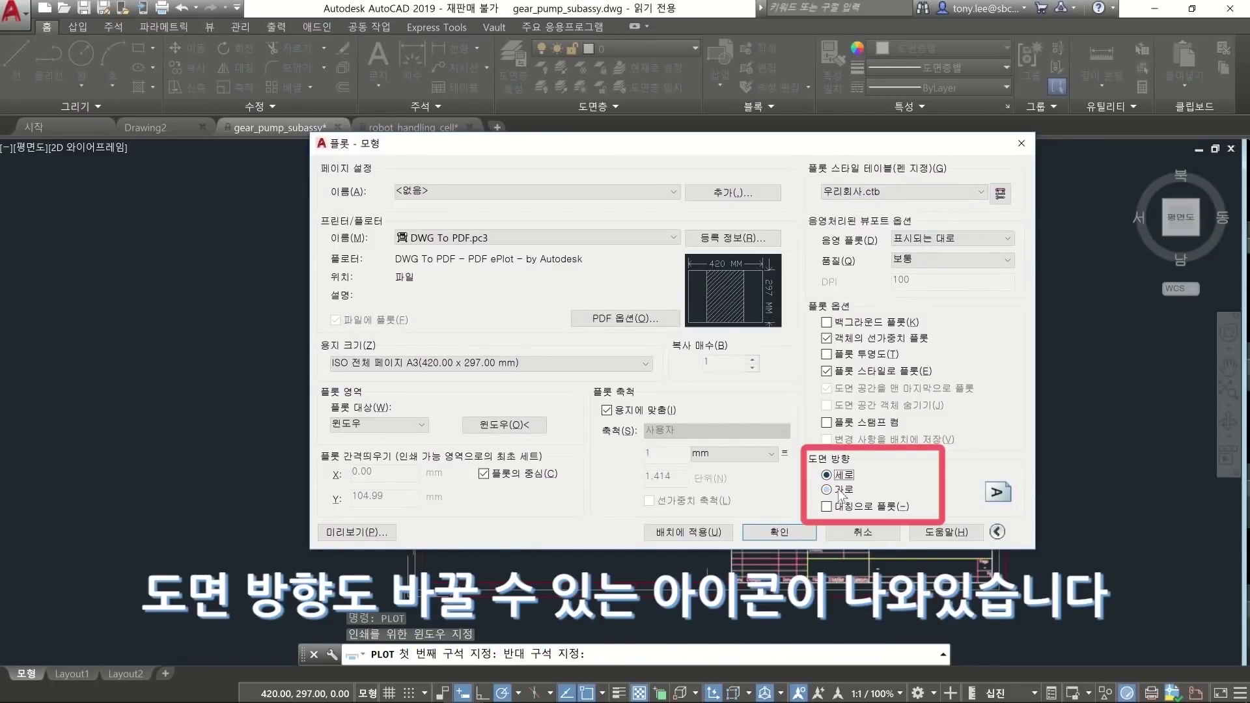
{"action": "left_click", "coordinate": [844, 475]}
{"action": "left_click", "coordinate": [842, 490]}
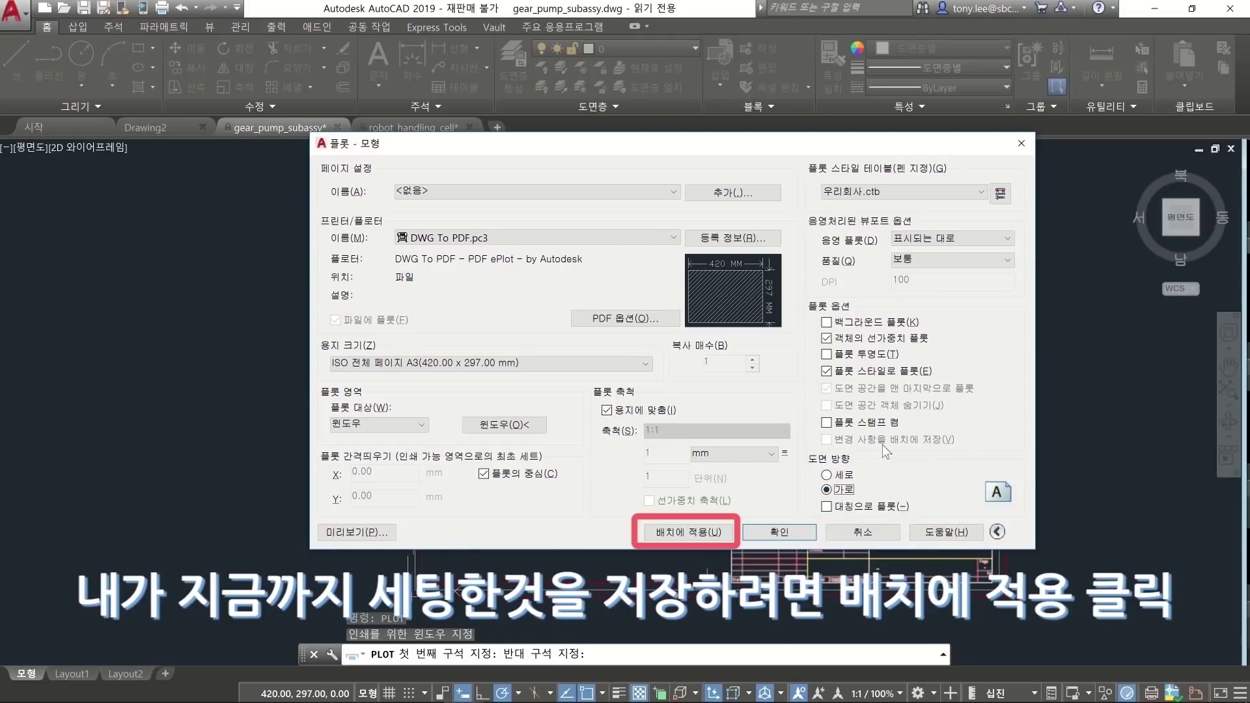
{"action": "left_click", "coordinate": [716, 534]}
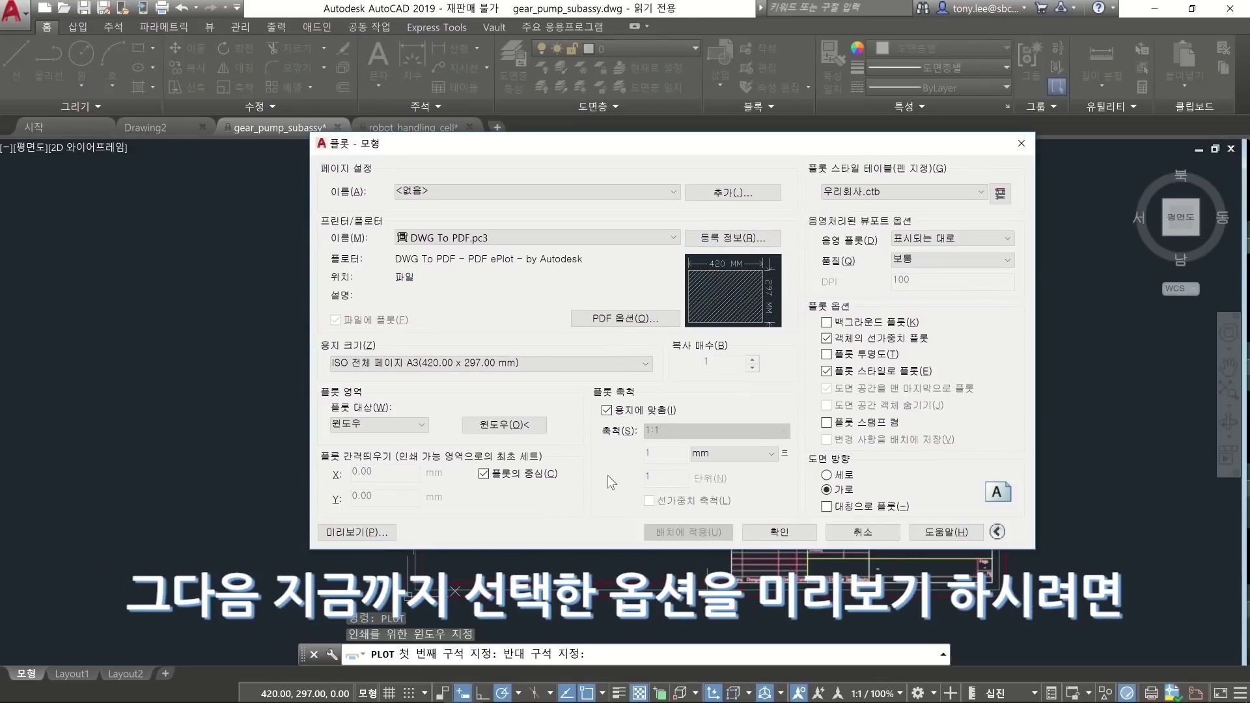
Preview the current plot, then set the plot style table to None
{"action": "left_click", "coordinate": [354, 532]}
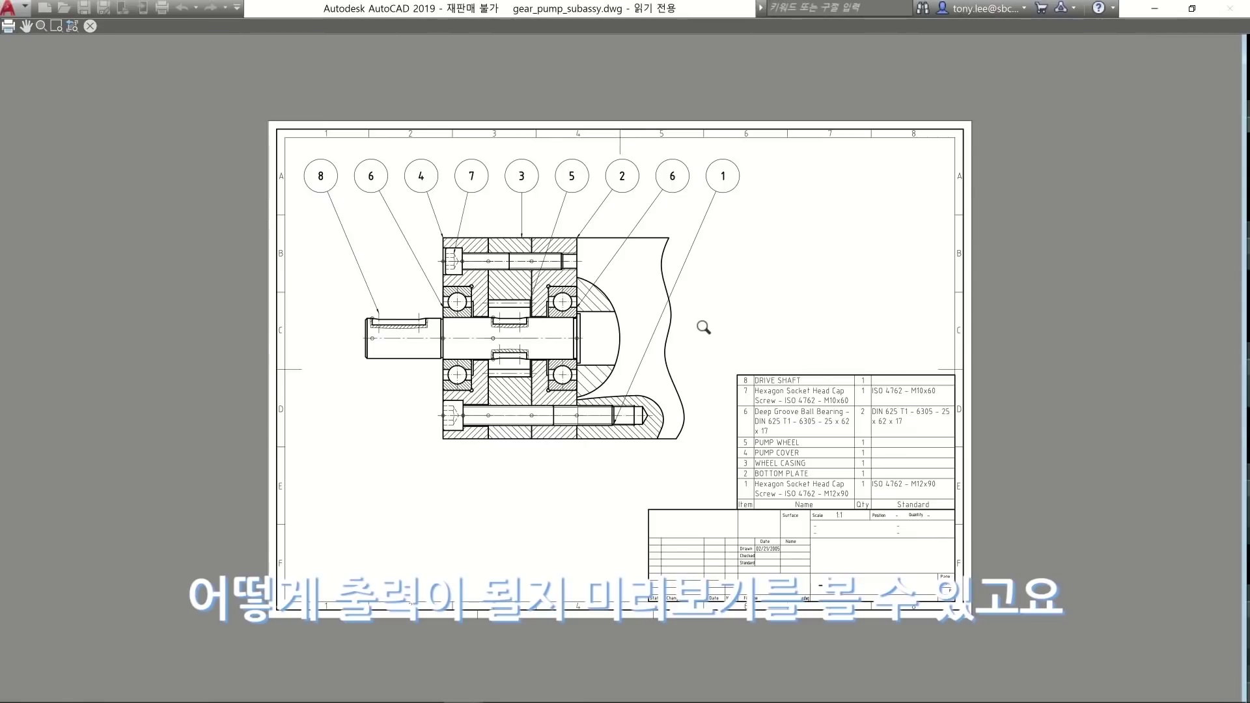
{"action": "key", "text": "Escape"}
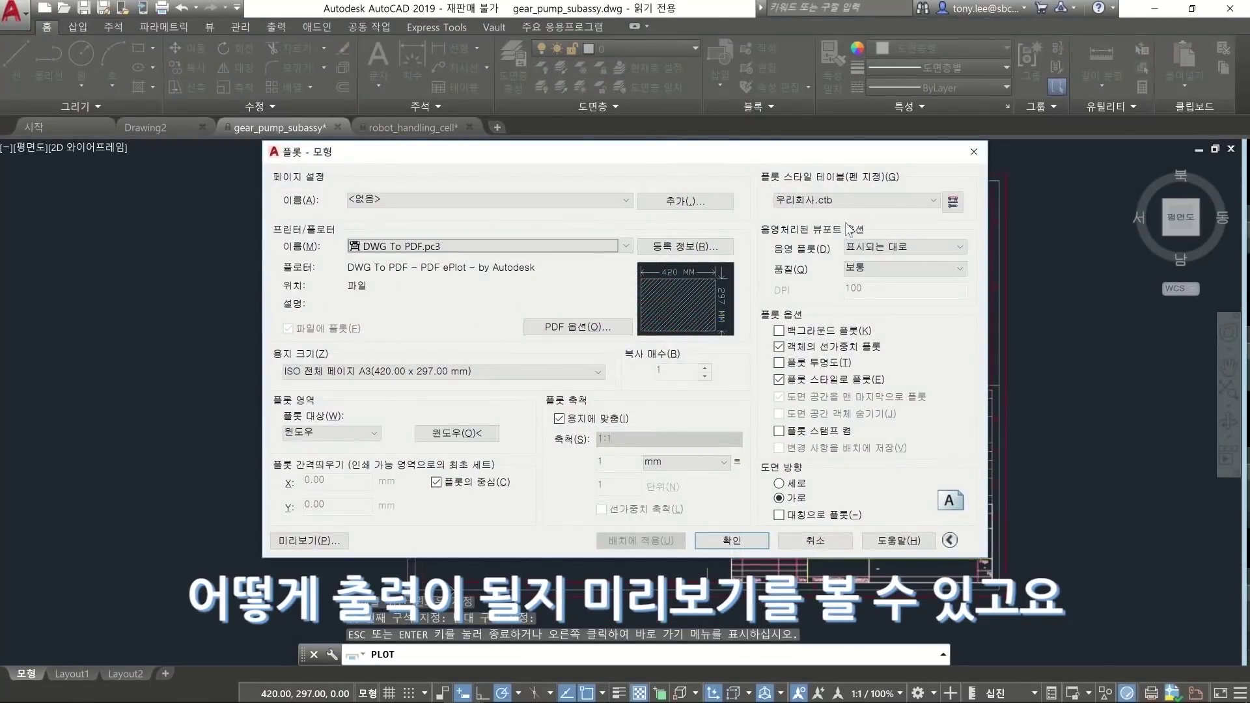
{"action": "left_click", "coordinate": [861, 198]}
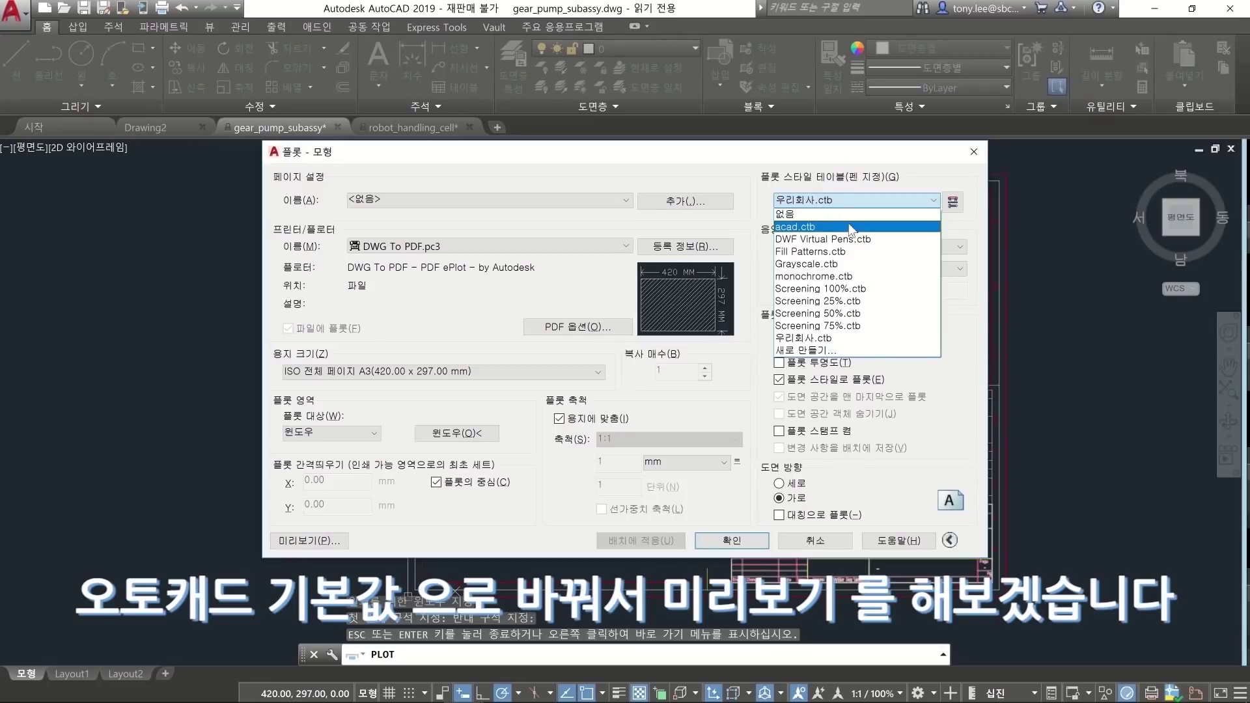
{"action": "left_click", "coordinate": [854, 215]}
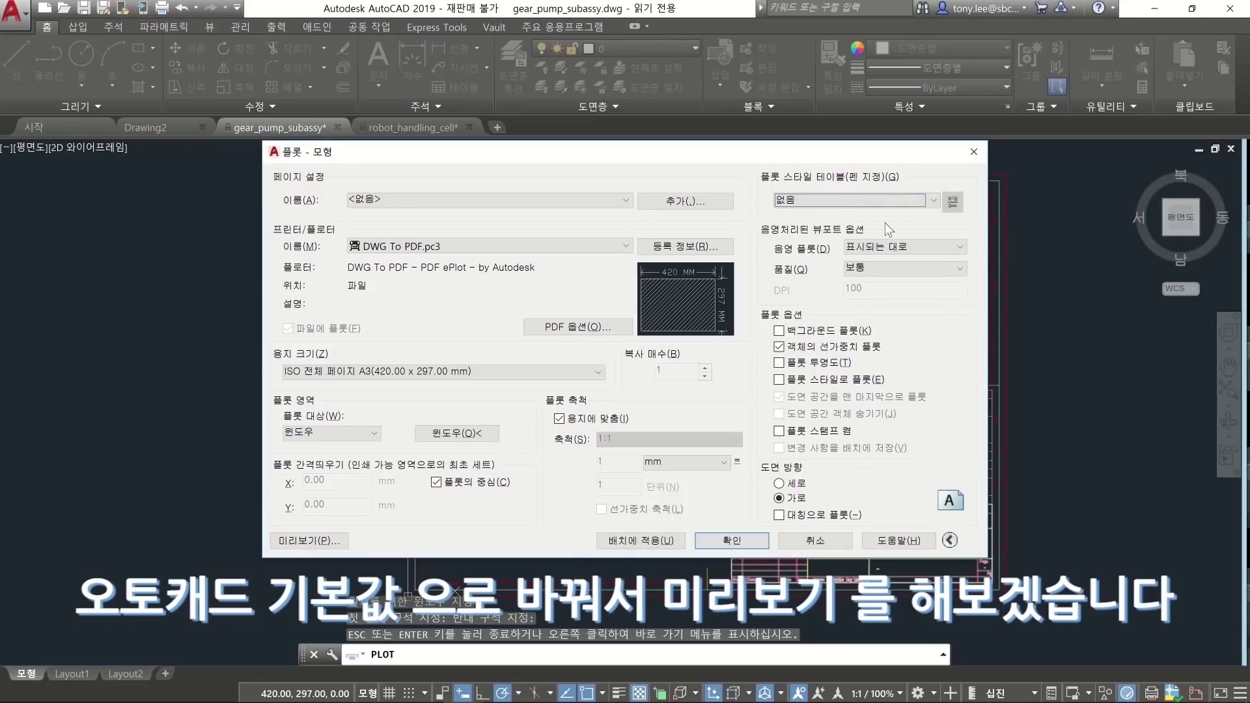
Apply the no-style settings to the layout and preview the drawing in full colour
{"action": "left_click", "coordinate": [641, 539]}
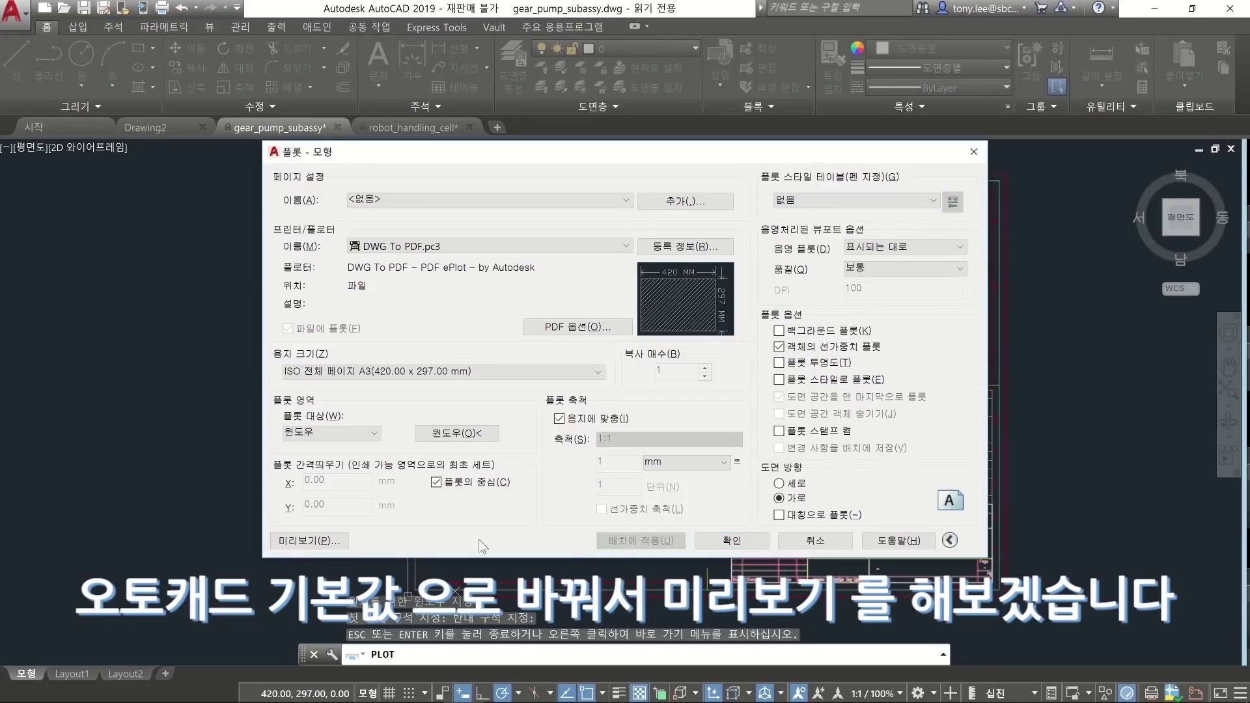
{"action": "left_click", "coordinate": [328, 544]}
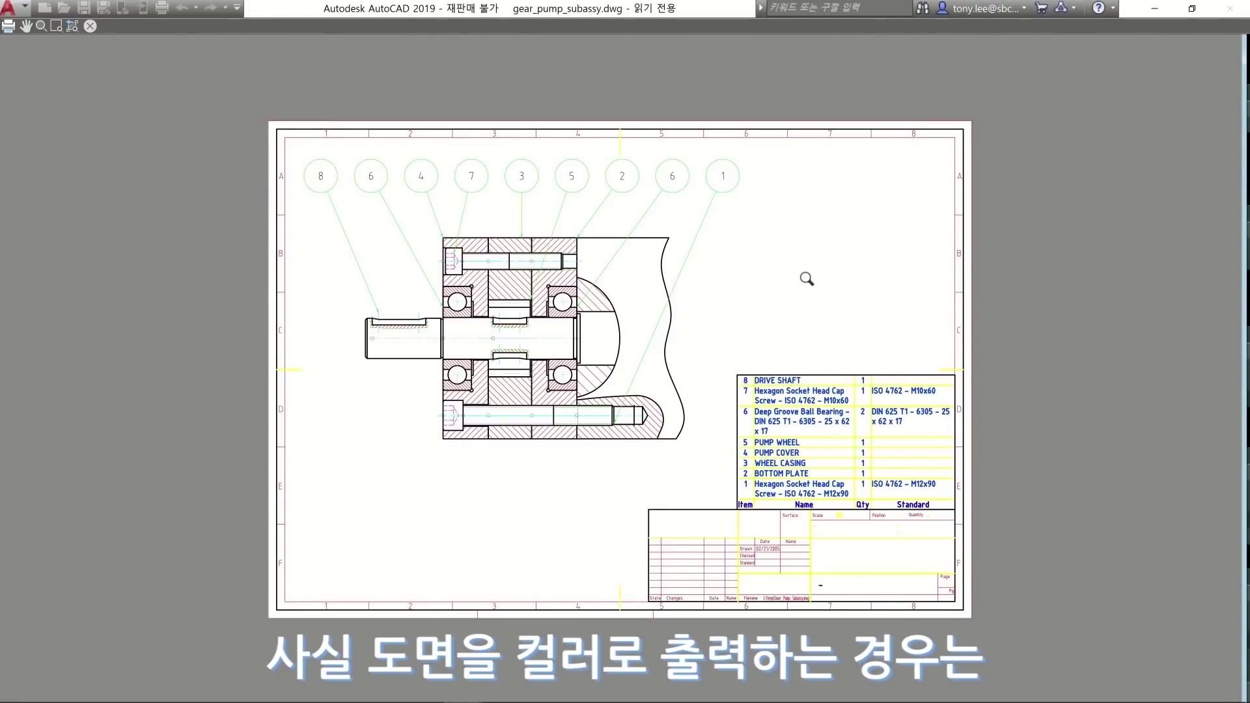
{"action": "key", "text": "Escape"}
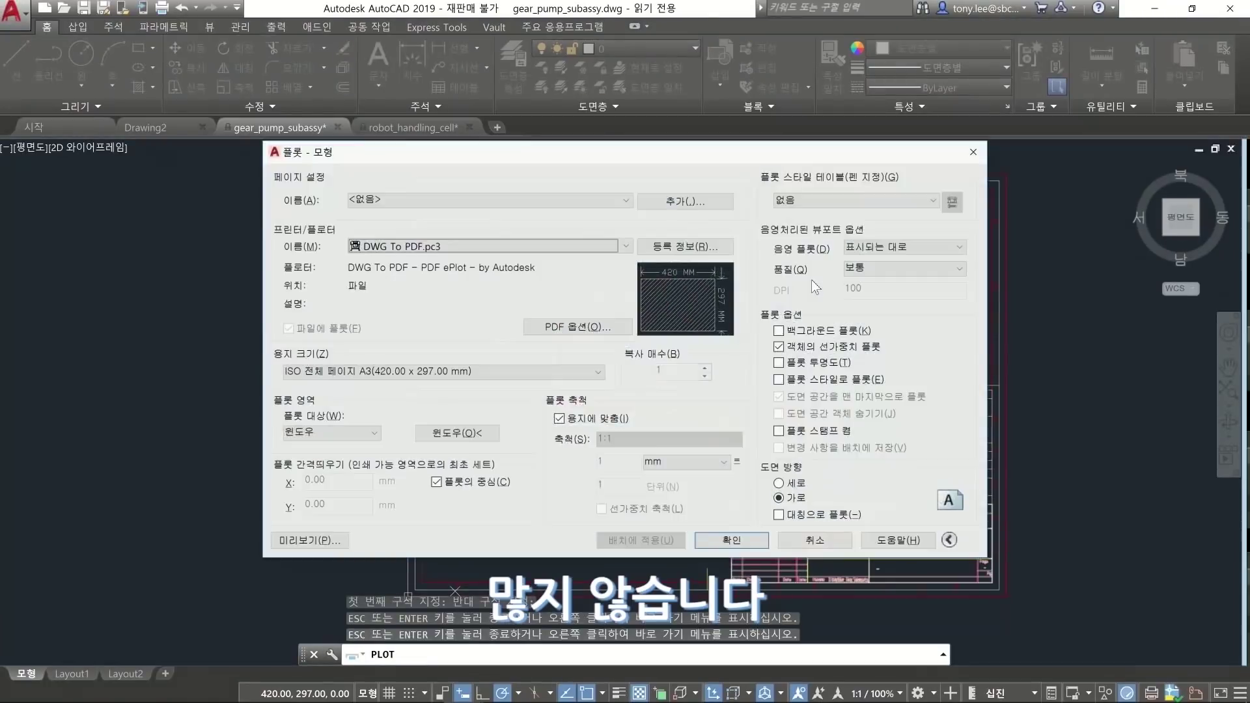
Switch the plot style table to monochrome.ctb and confirm the assignment
{"action": "left_click", "coordinate": [891, 197]}
{"action": "left_click", "coordinate": [855, 276]}
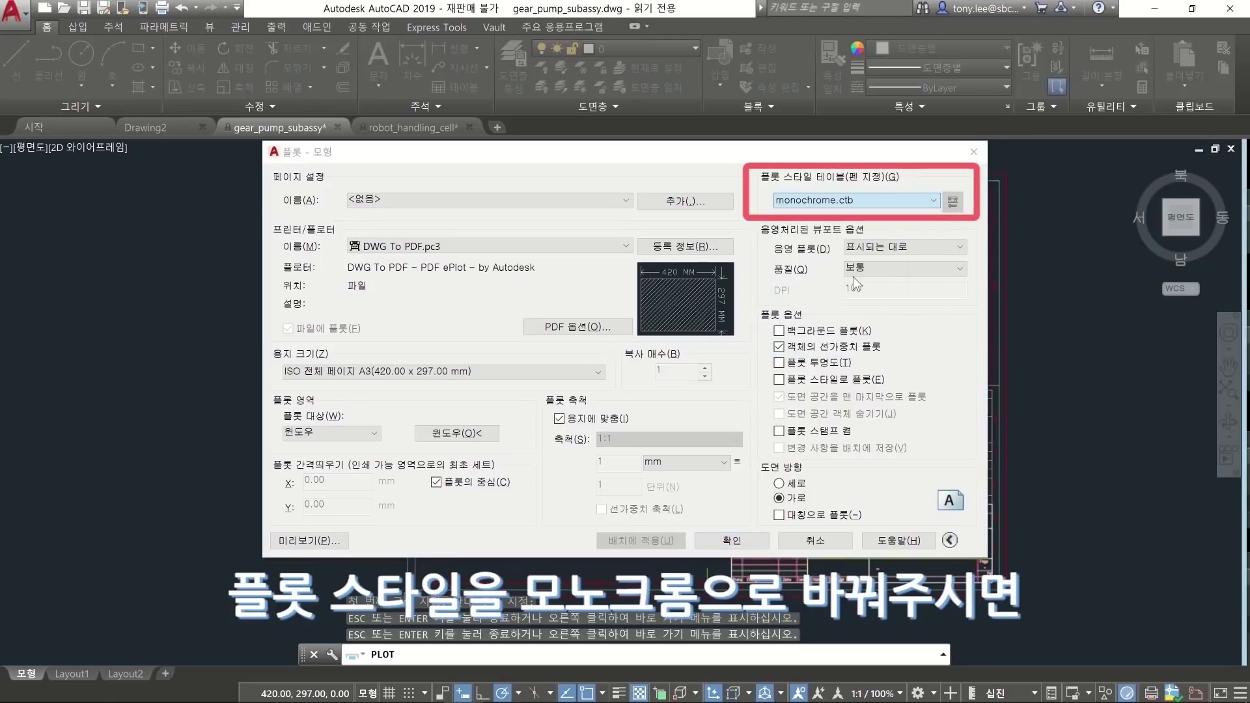
{"action": "left_click", "coordinate": [651, 392]}
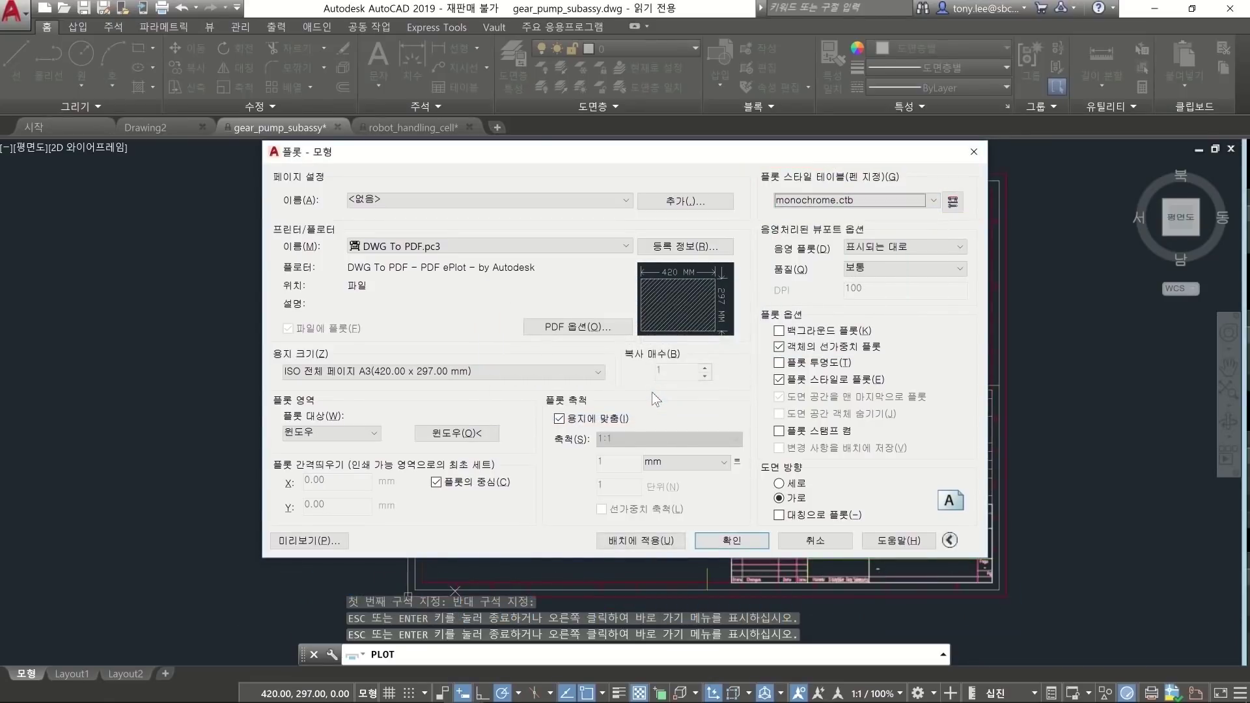
{"action": "left_click", "coordinate": [320, 546]}
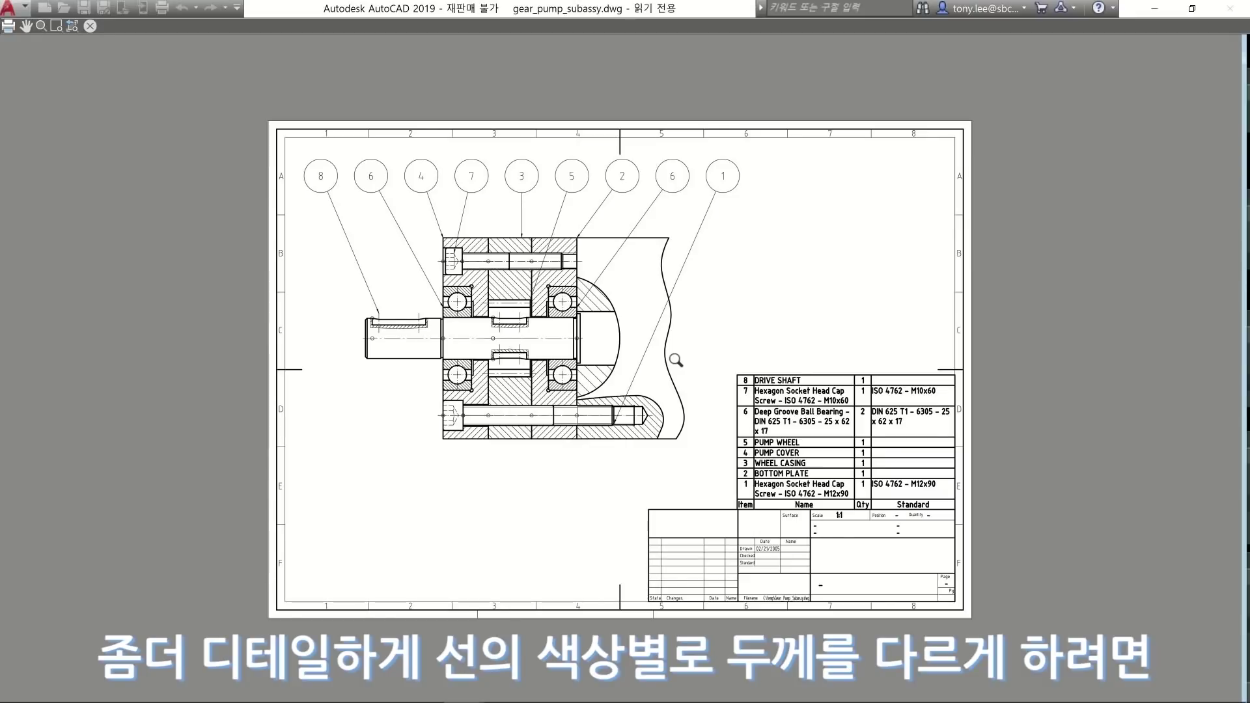
{"action": "key", "text": "Escape"}
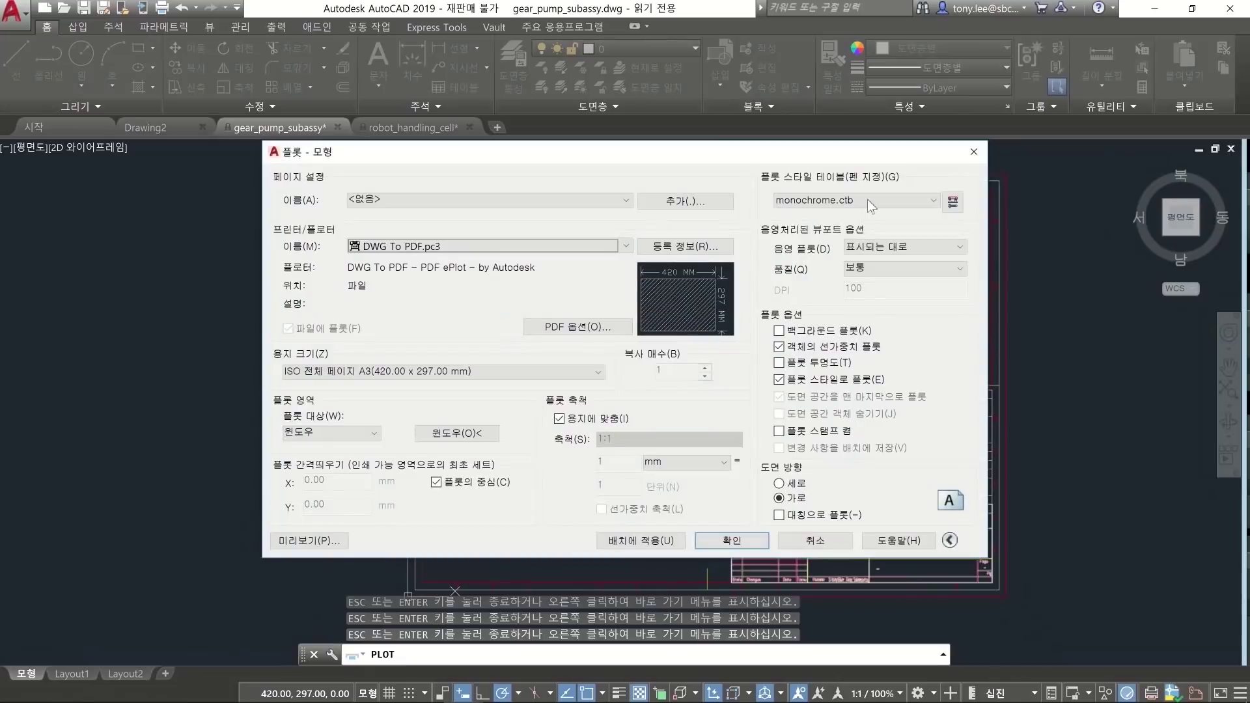
Assign the acad.ctb plot style table and open it in the style editor
{"action": "left_click", "coordinate": [873, 201]}
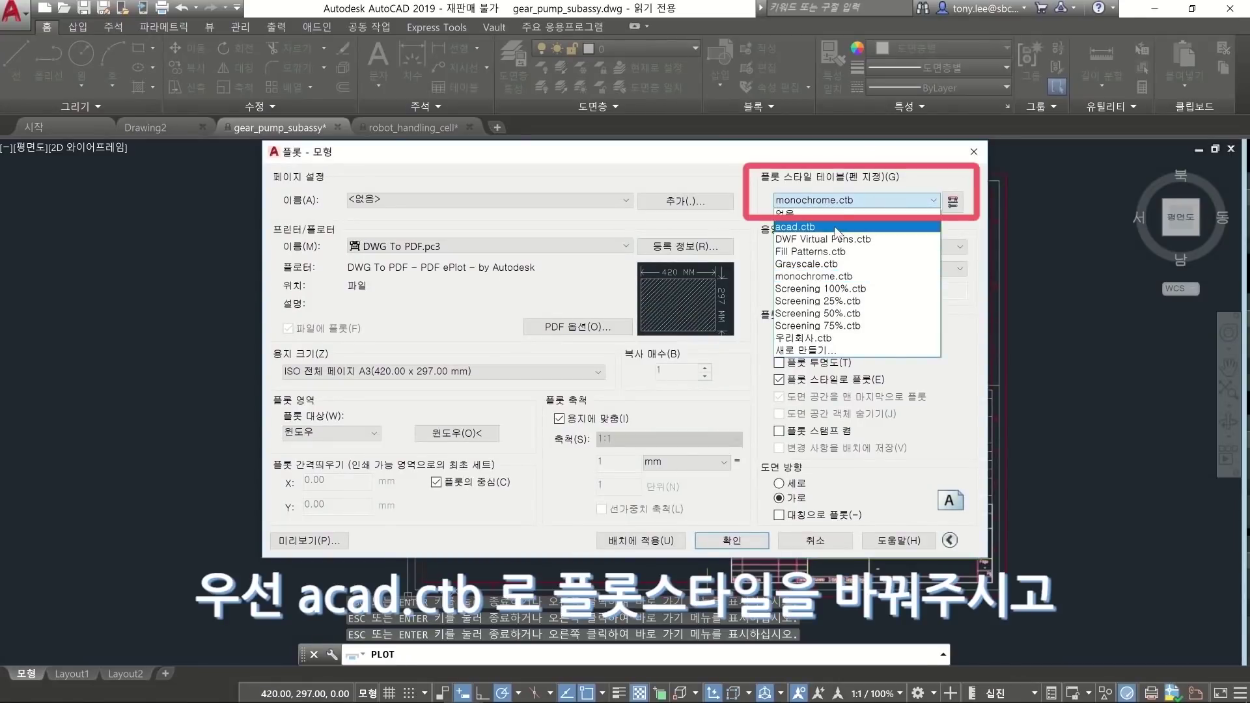
{"action": "scroll", "coordinate": [847, 274], "scroll_direction": "up", "scroll_amount": 1}
{"action": "left_click", "coordinate": [821, 217]}
{"action": "key", "text": "Return"}
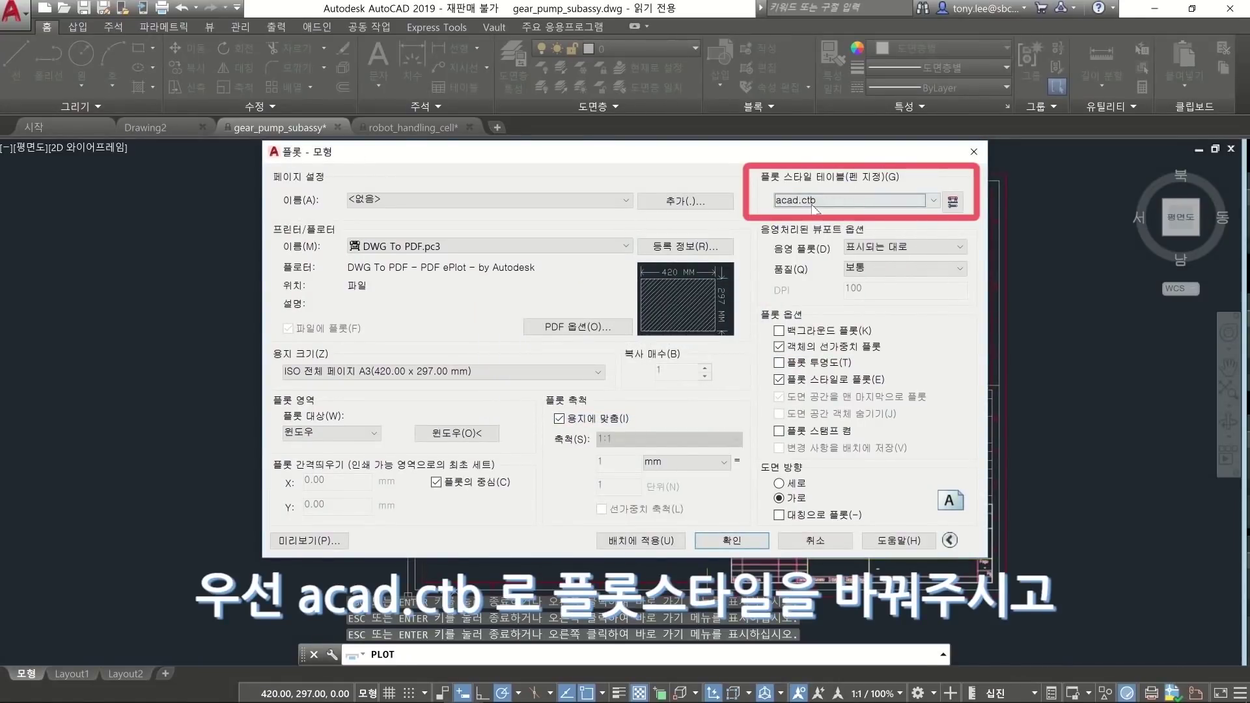
{"action": "left_click", "coordinate": [958, 207]}
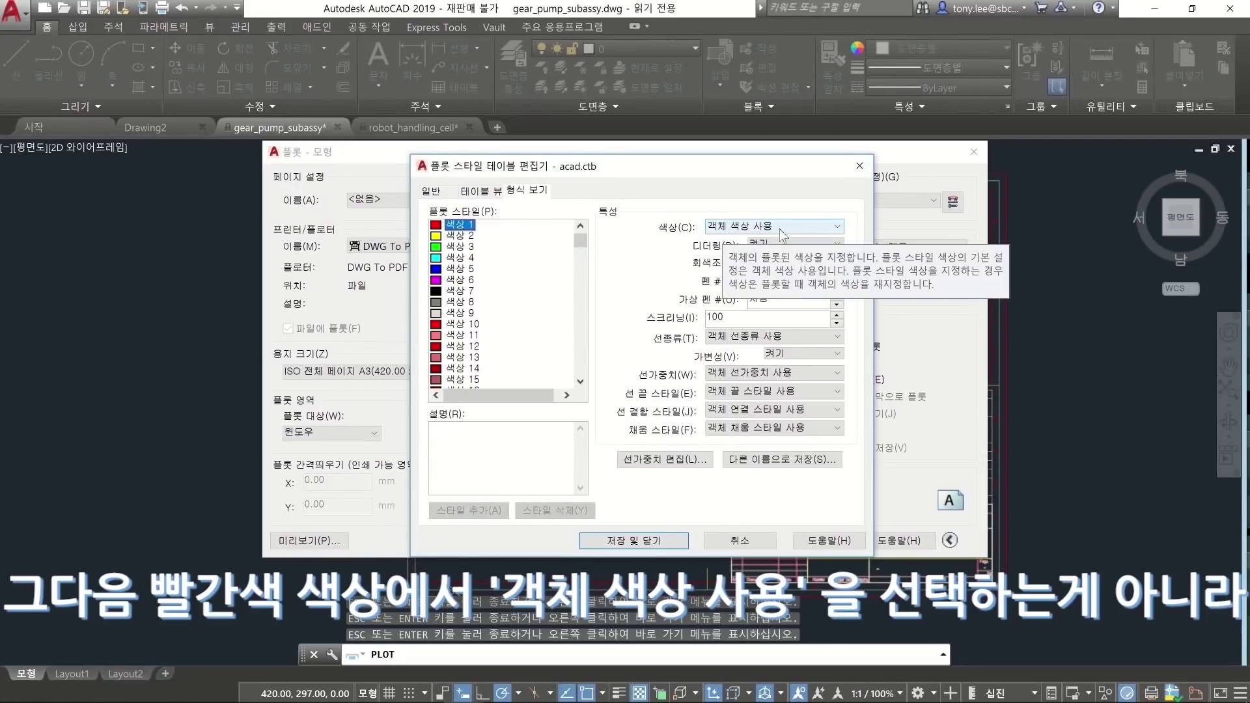
Make colour 1 plot in black with a 0.1 mm lineweight
{"action": "left_click", "coordinate": [824, 228]}
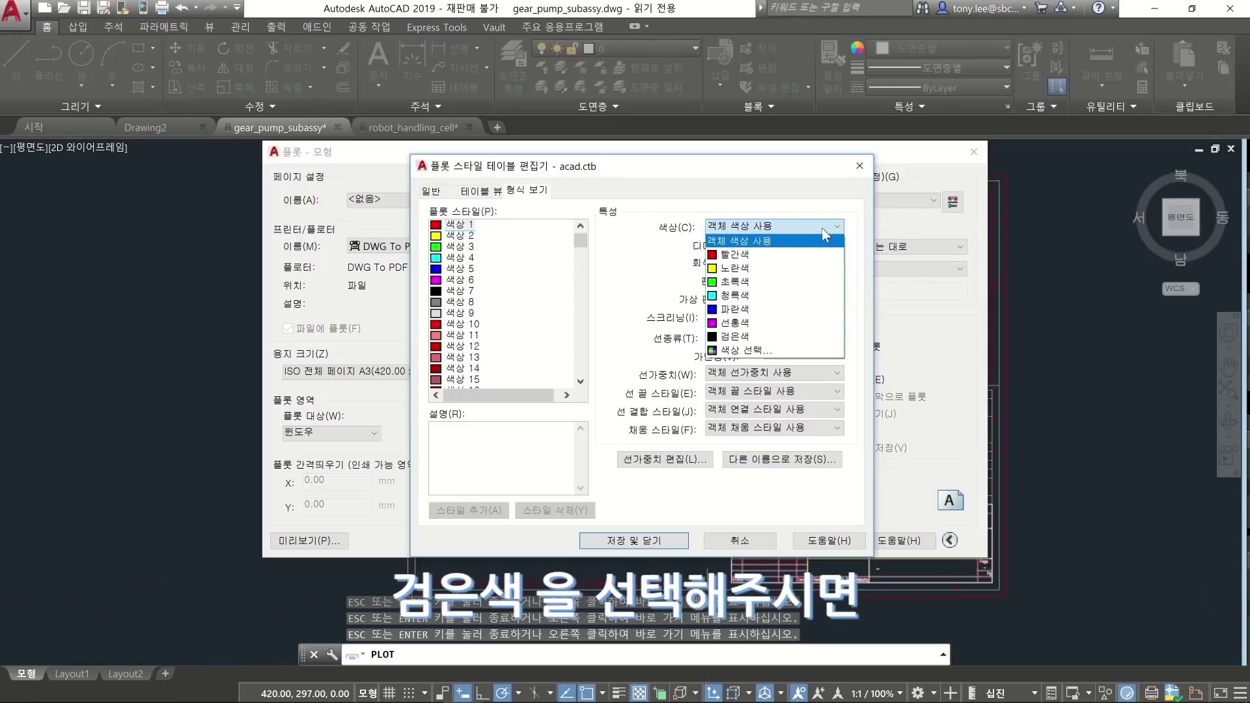
{"action": "left_click", "coordinate": [778, 343]}
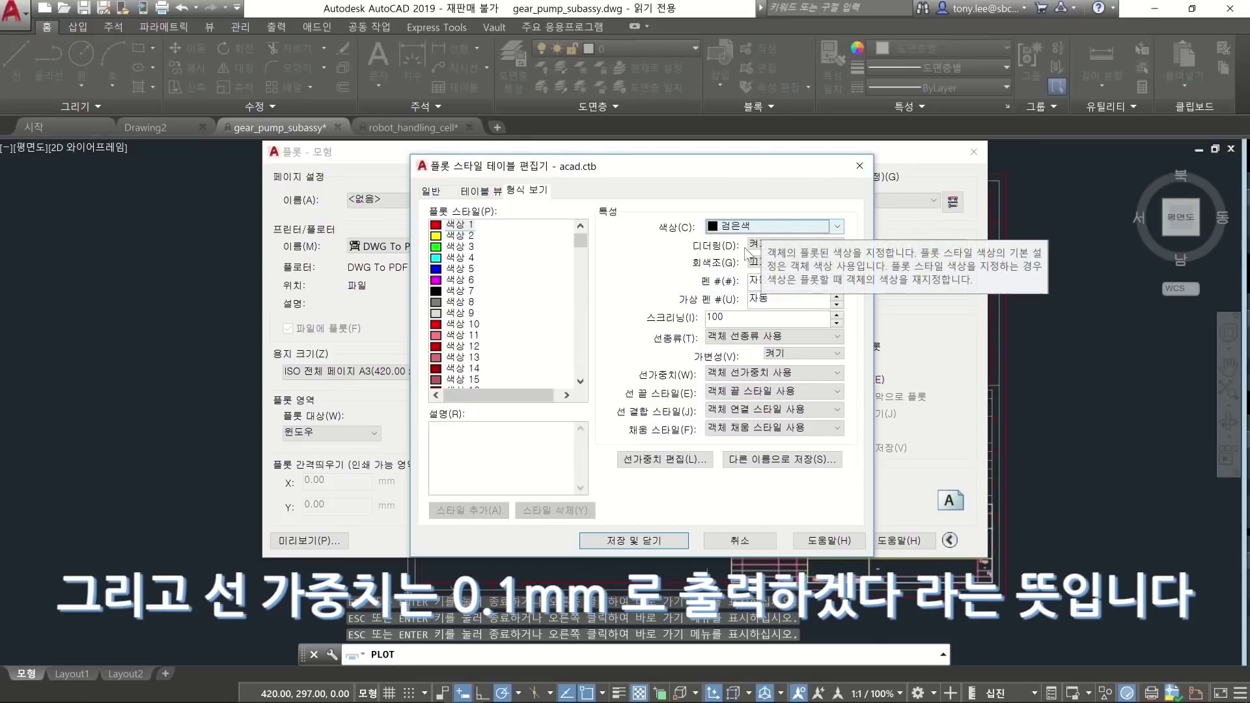
{"action": "left_click", "coordinate": [801, 372]}
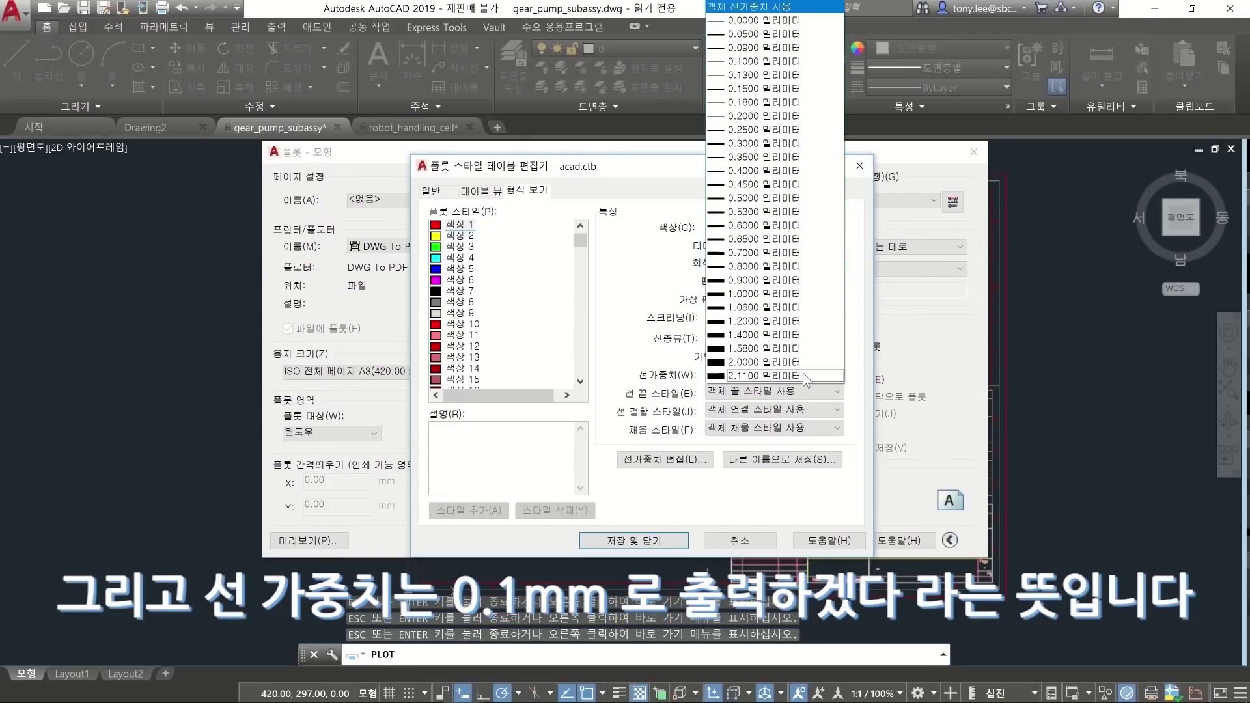
{"action": "left_click", "coordinate": [764, 61]}
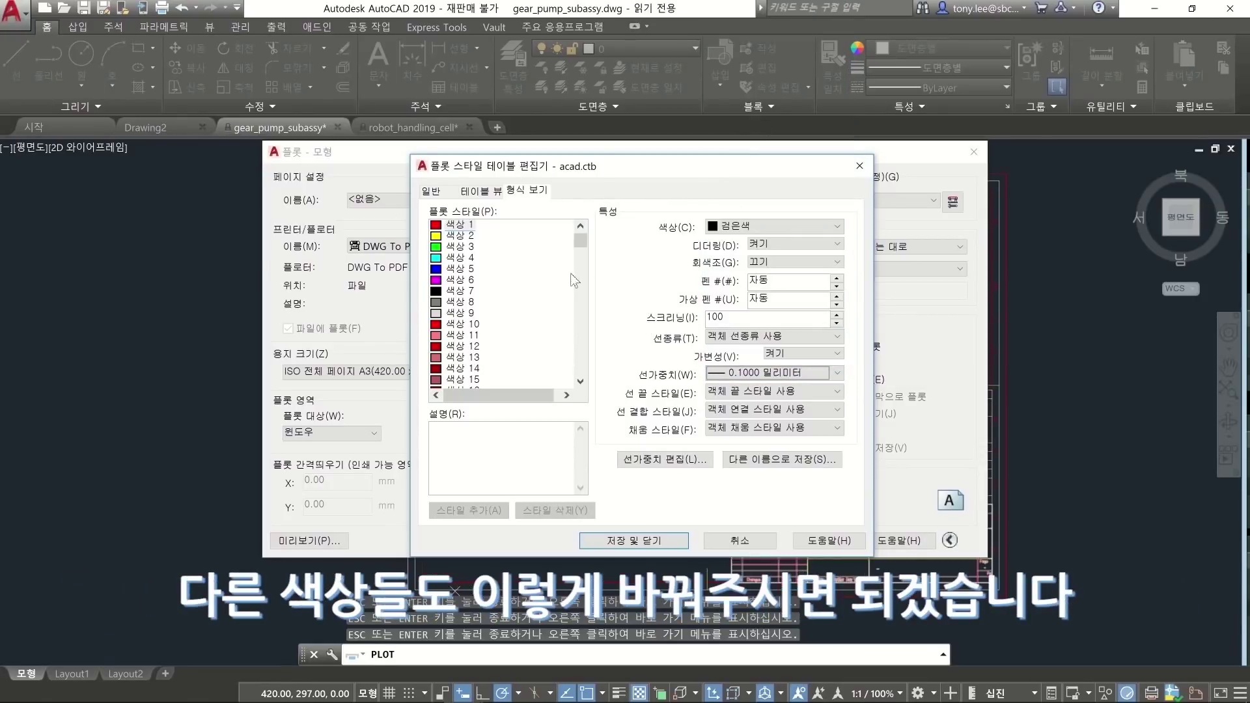
Make colour 2 plot in black with a 0.5 mm lineweight
{"action": "left_click", "coordinate": [463, 236]}
{"action": "left_click", "coordinate": [753, 228]}
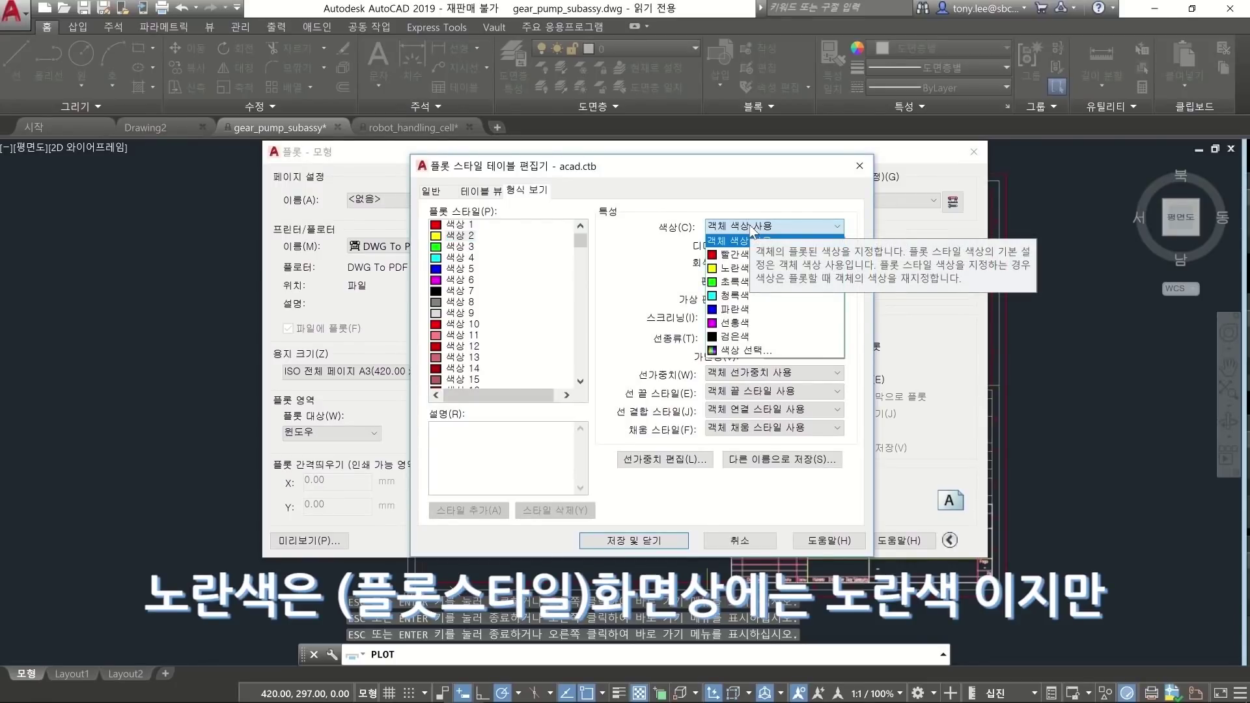
{"action": "left_click", "coordinate": [758, 337]}
{"action": "left_click", "coordinate": [763, 375]}
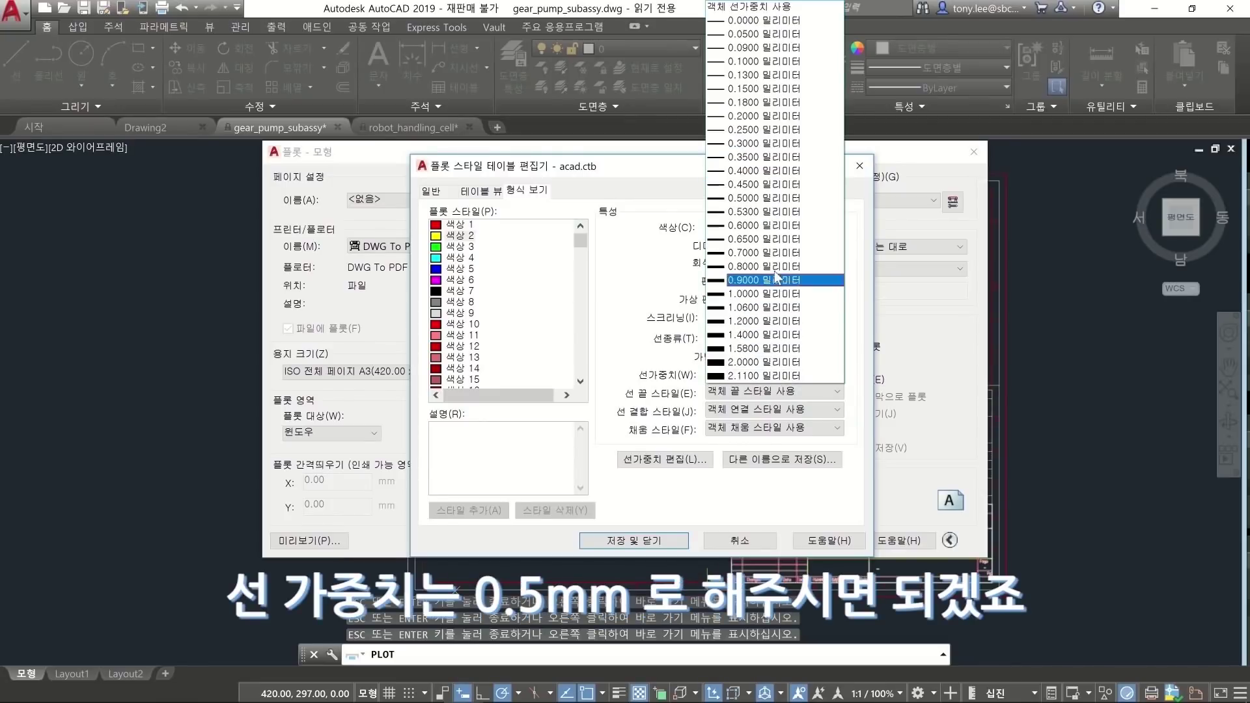
{"action": "left_click", "coordinate": [784, 198]}
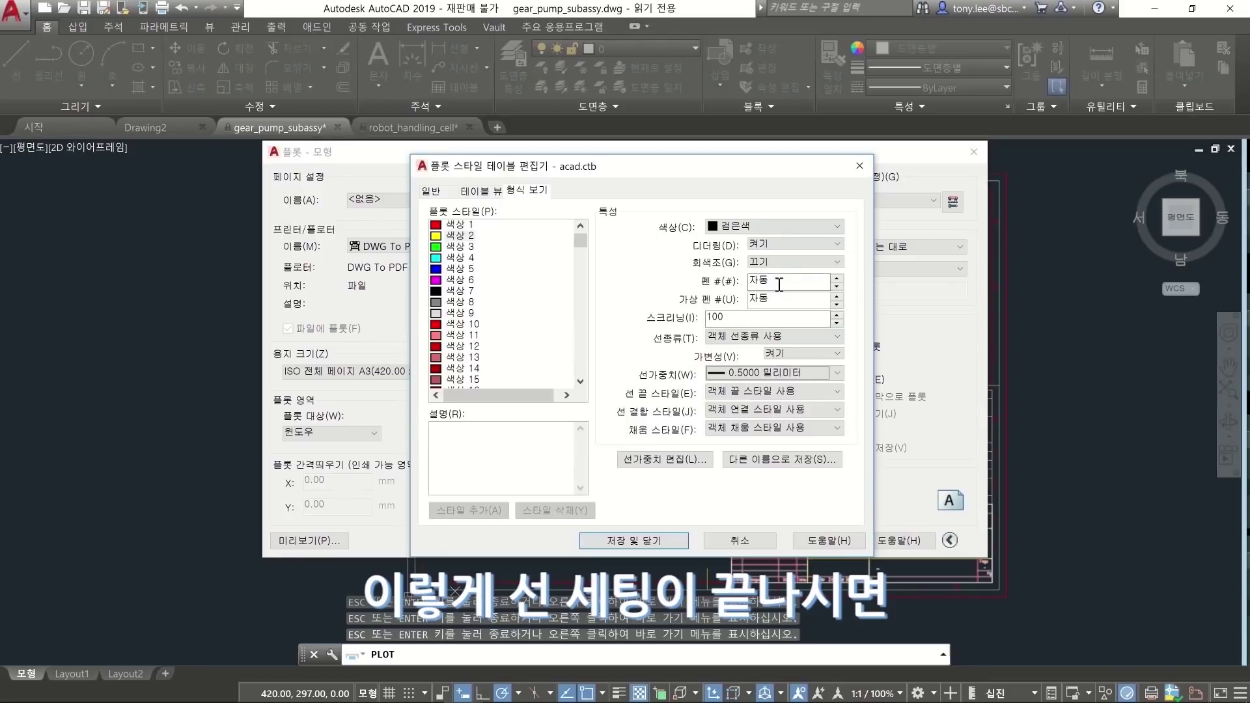
{"action": "left_click", "coordinate": [757, 463]}
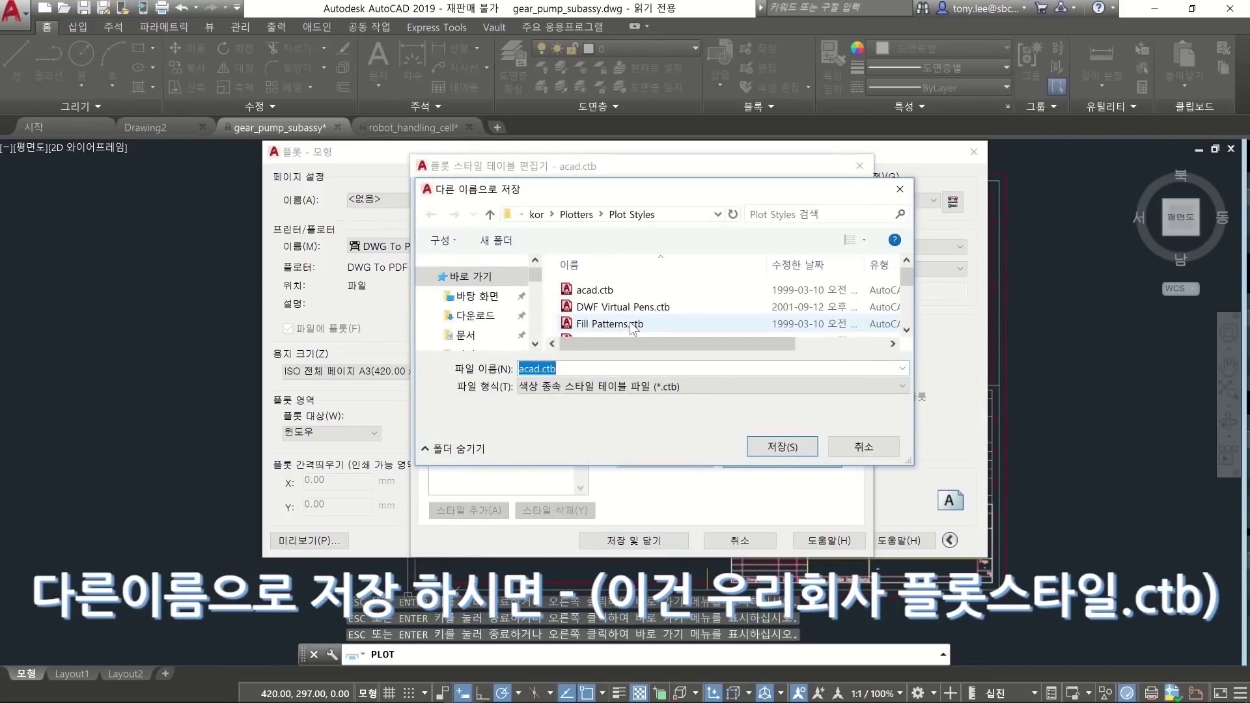
Save the edited table as 이건 우리회사 플롯 스타일.ctb, then Save & Close the editor
{"action": "type", "text": "이건 우리회사"}
{"action": "type", "text": " ㅅ"}
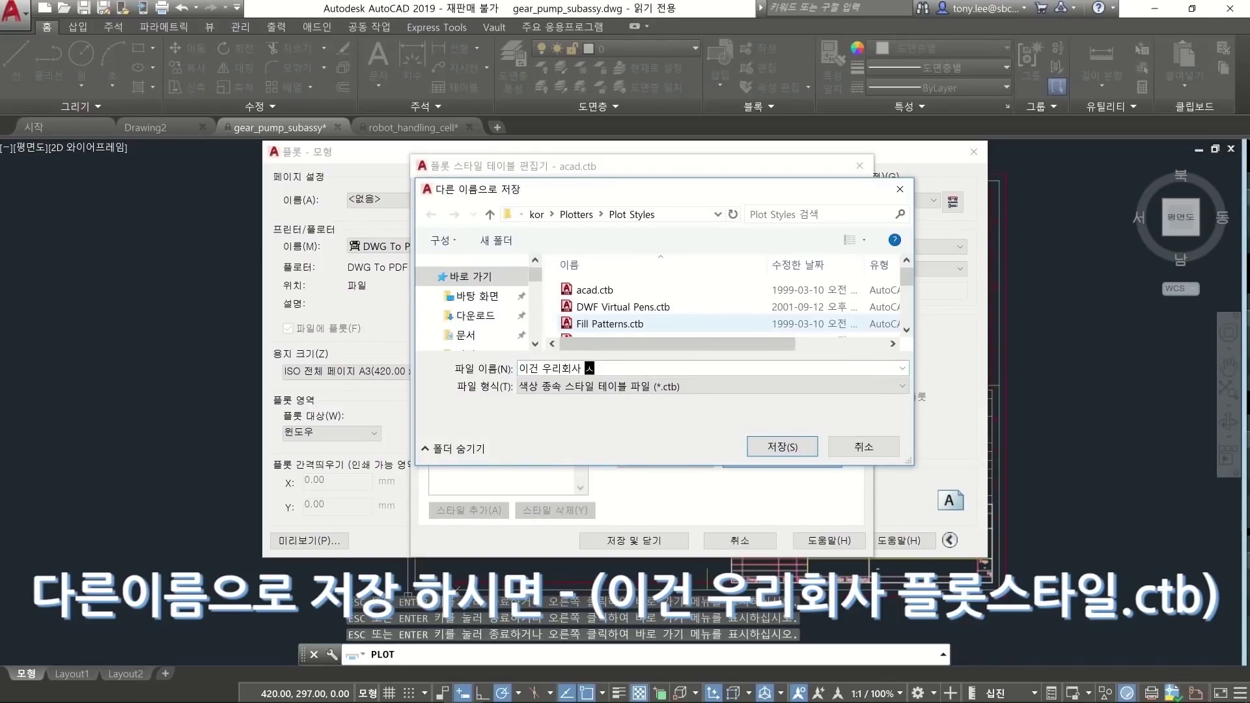
{"action": "type", "text": "롯 스타일"}
{"action": "left_click", "coordinate": [783, 446]}
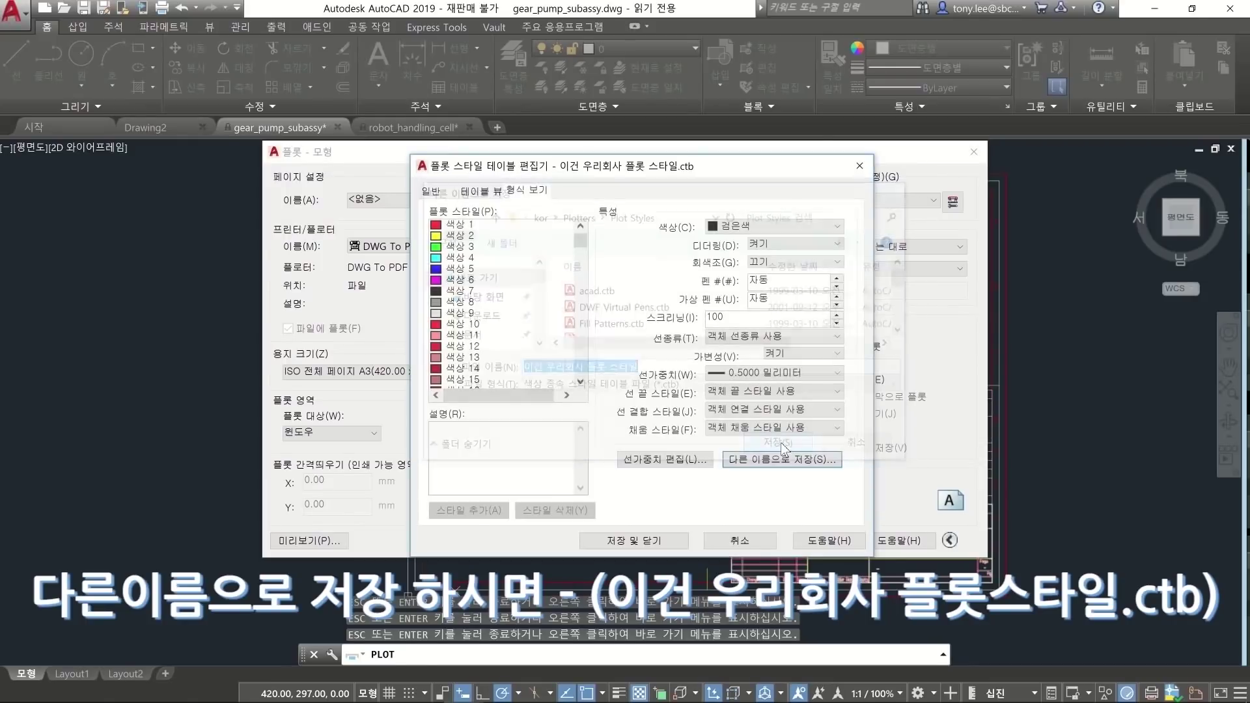
{"action": "left_click", "coordinate": [674, 542]}
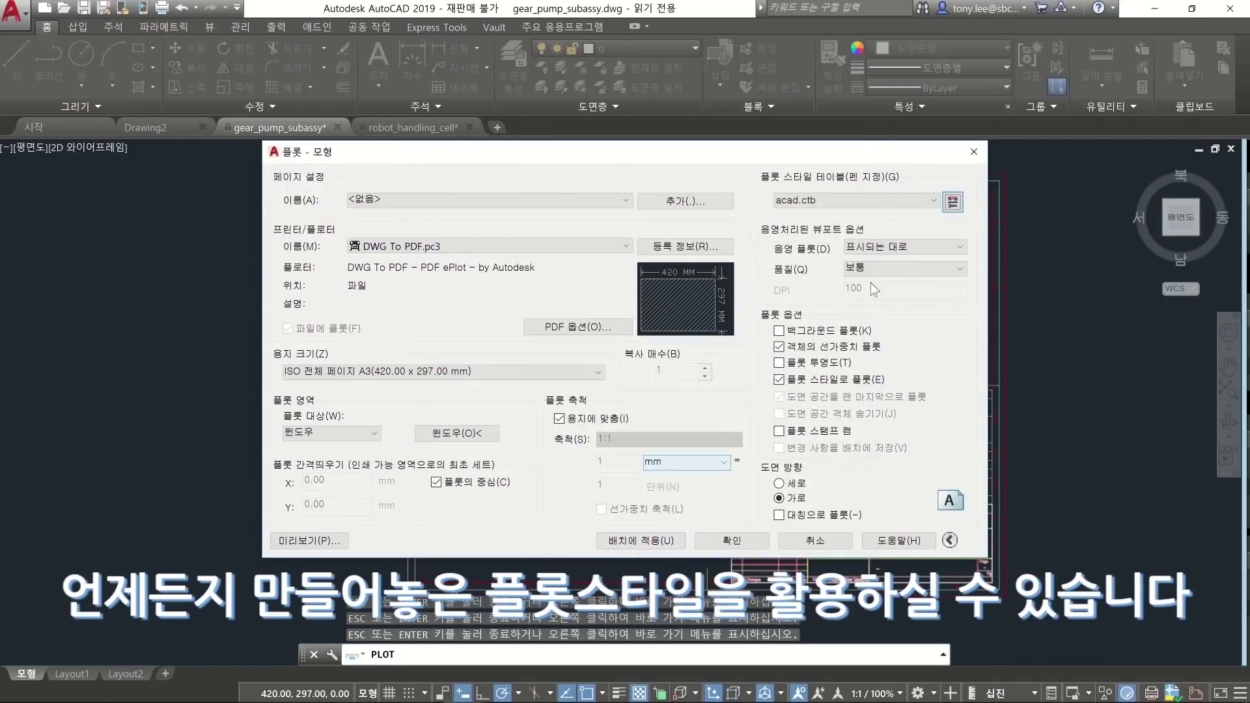
Assign 이건 우리회사 플롯 스타일.ctb, apply to layout, and plot to gear_pump_subassy-모형.pdf
{"action": "left_click", "coordinate": [904, 200]}
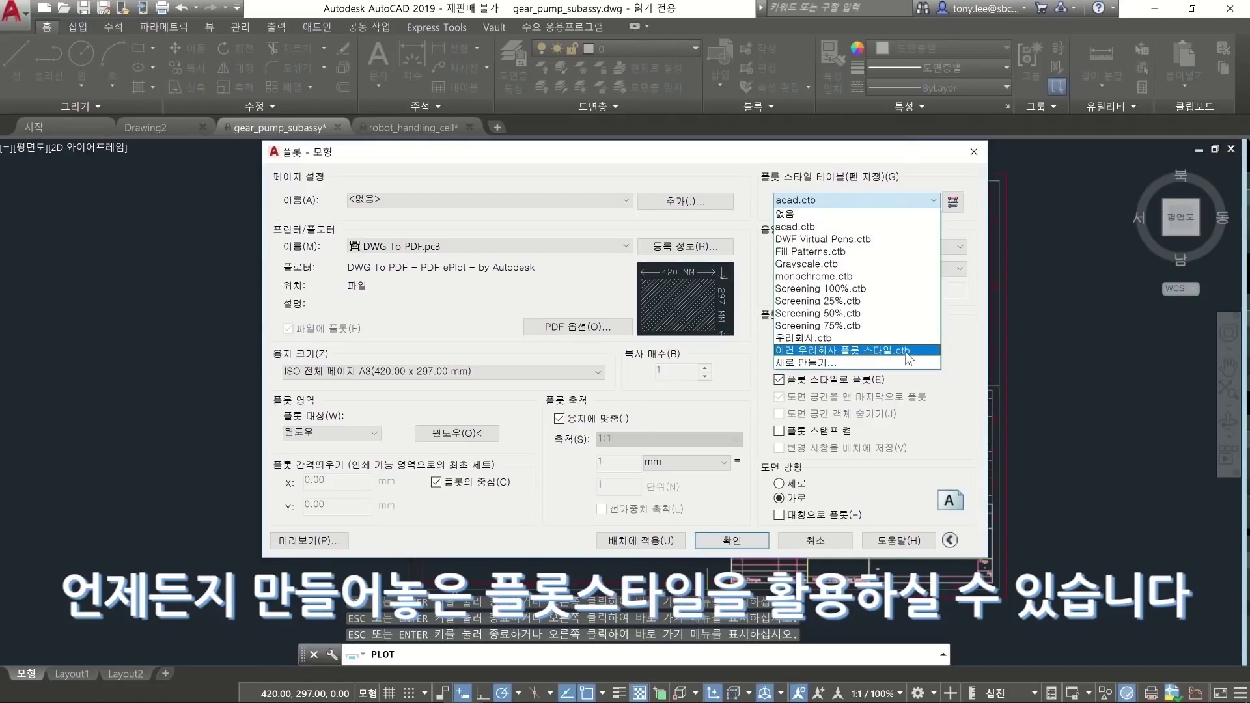
{"action": "left_click", "coordinate": [905, 352]}
{"action": "left_click", "coordinate": [641, 395]}
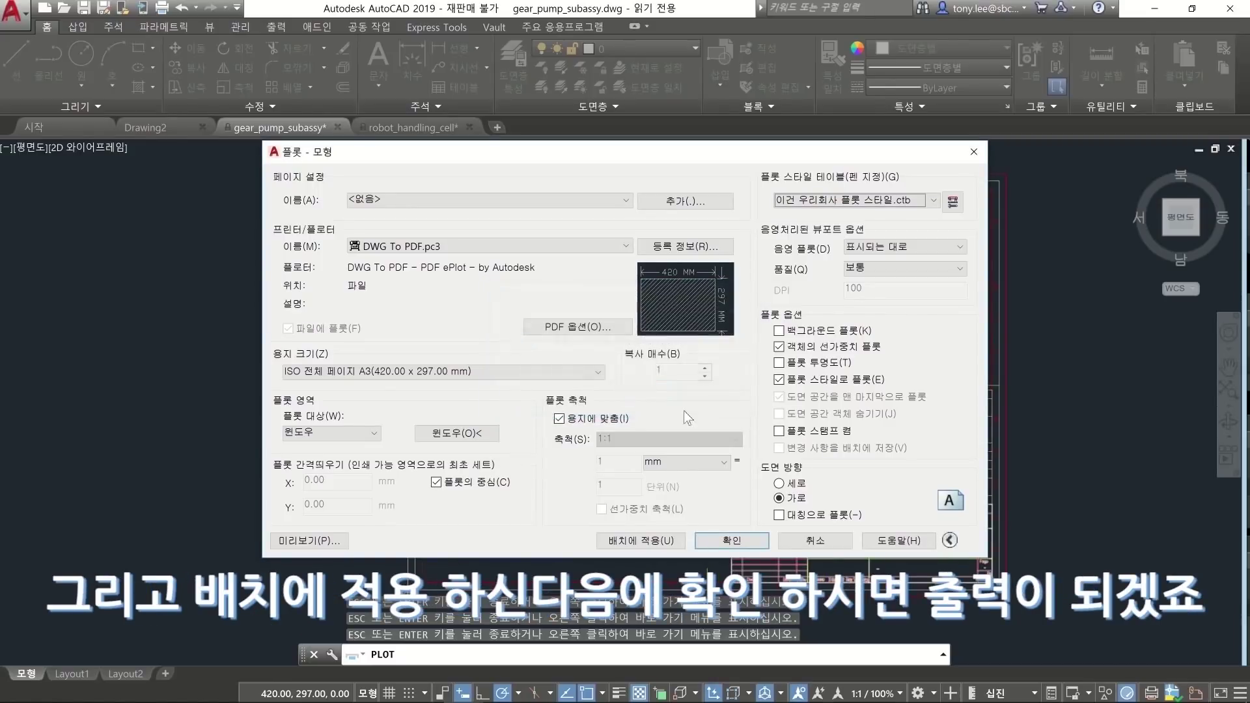
{"action": "left_click", "coordinate": [655, 541]}
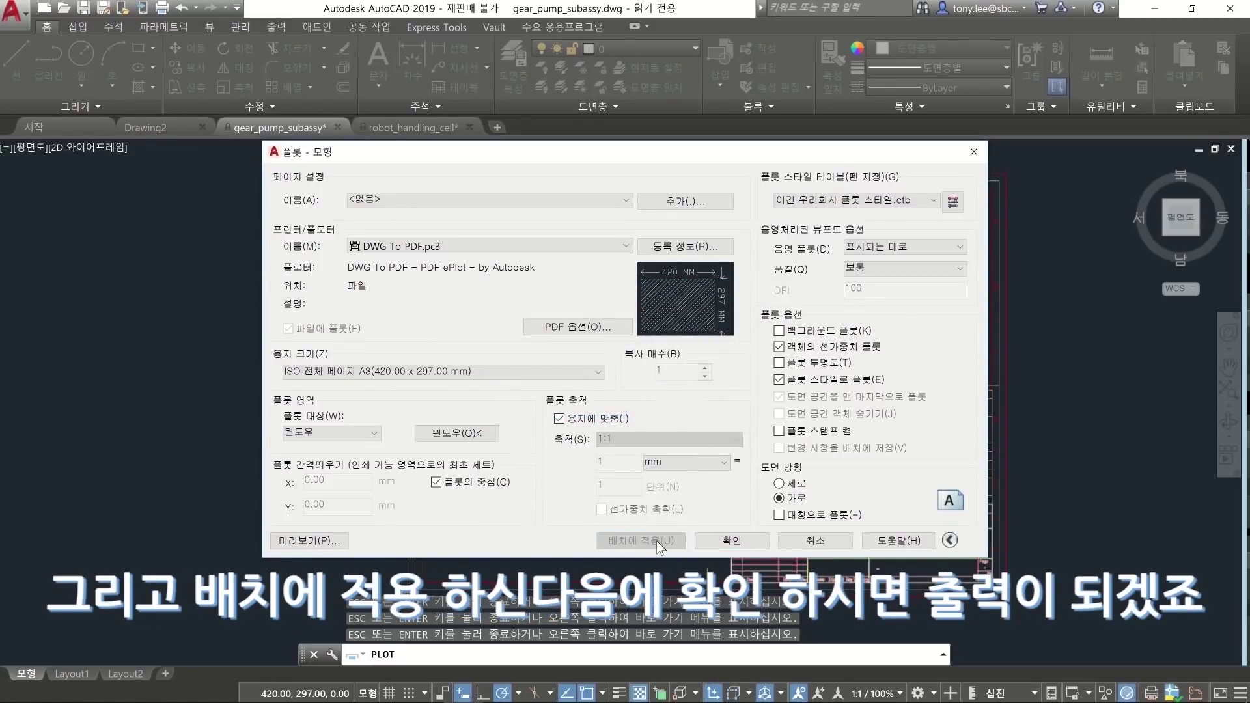
{"action": "left_click", "coordinate": [740, 539]}
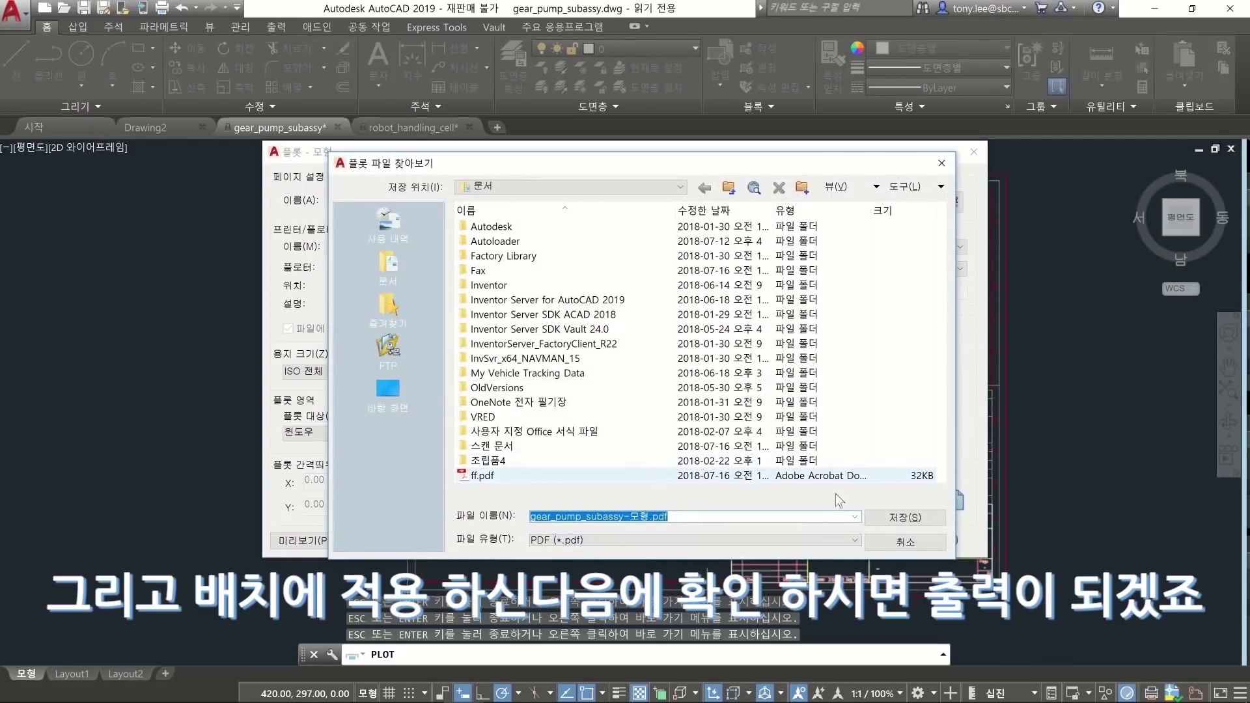
{"action": "left_click", "coordinate": [918, 519]}
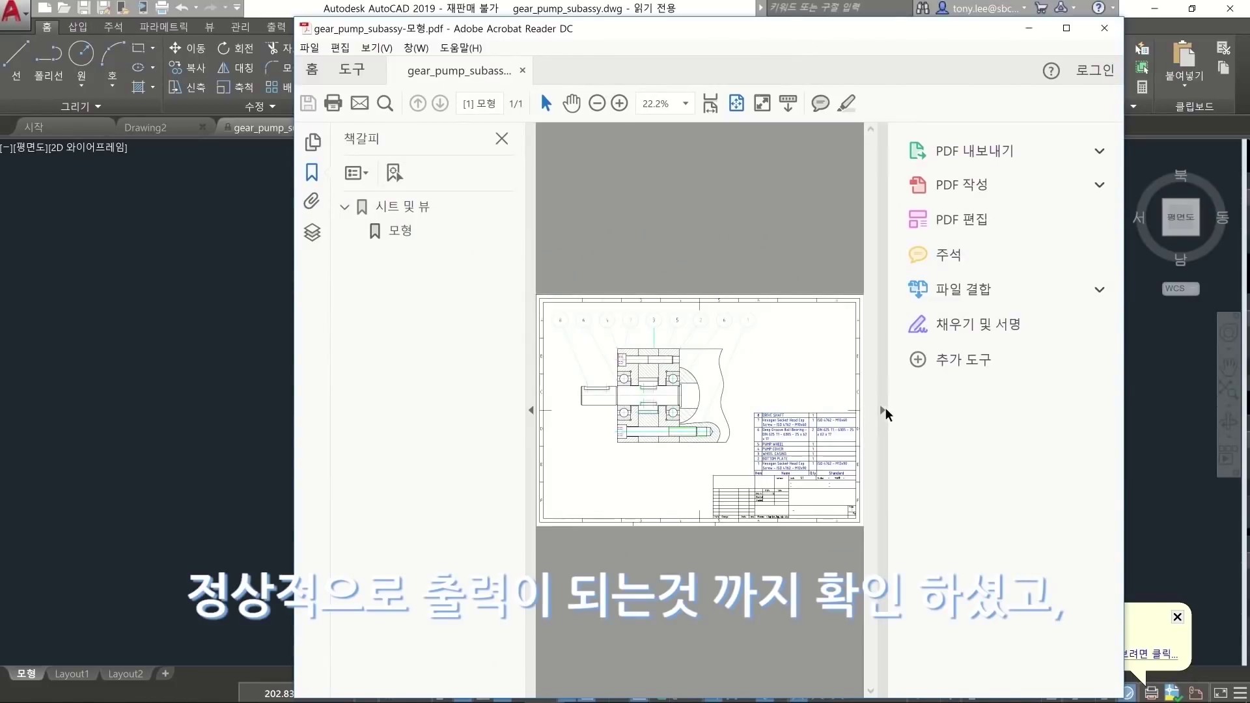
Hide the Bookmarks pane in Acrobat Reader to enlarge the gear pump PDF page
{"action": "left_click", "coordinate": [532, 410]}
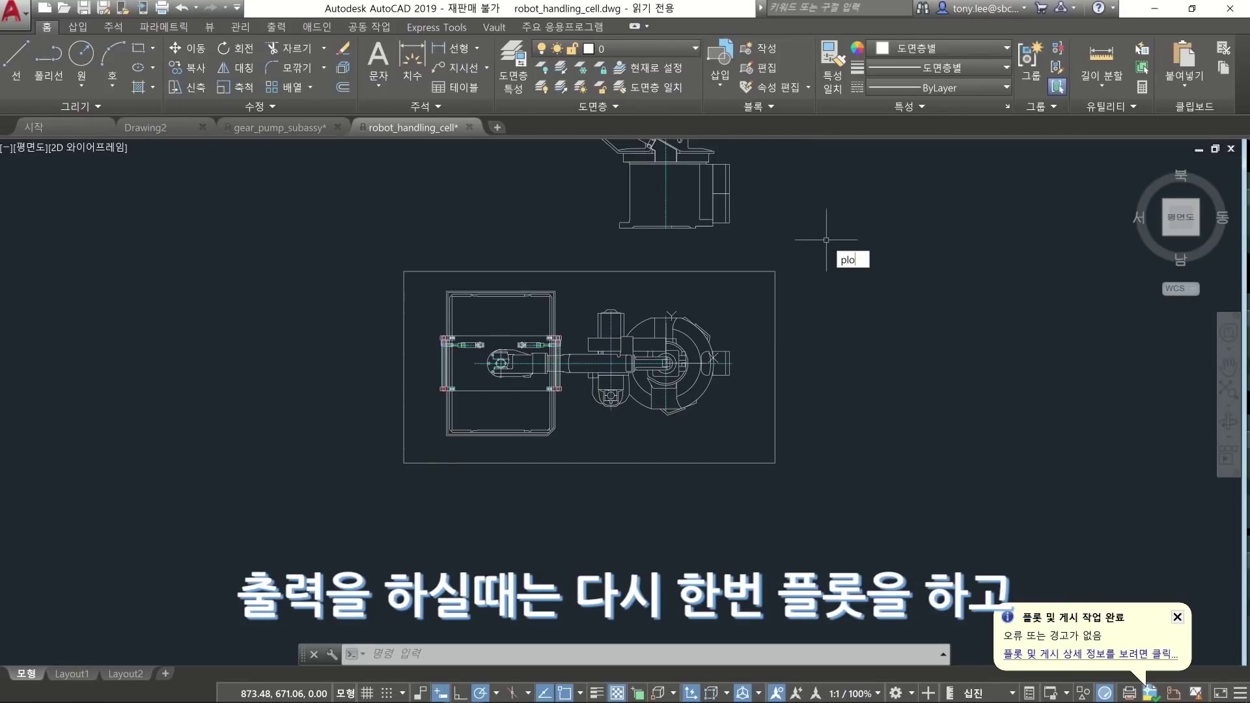
Plot the robot cell using the <Previous plot> page setup (DWG To PDF, A3, custom style), then repick the window
{"action": "key", "text": "Return"}
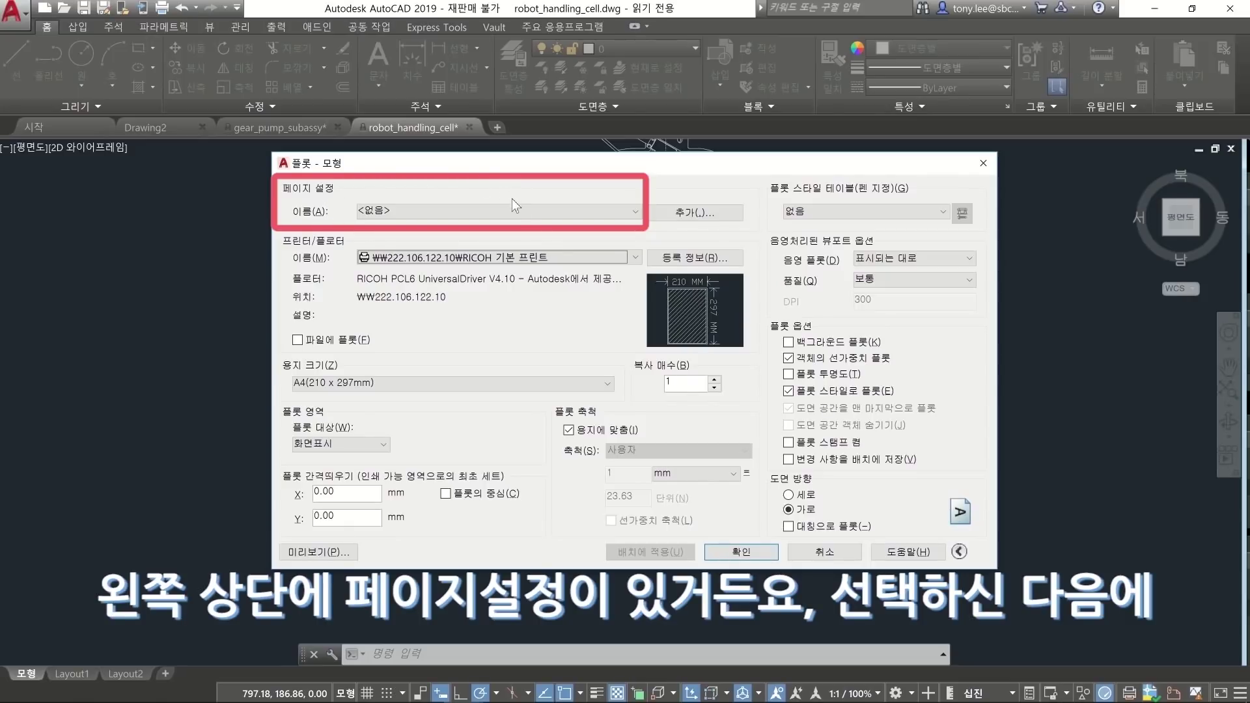
{"action": "left_click", "coordinate": [519, 214]}
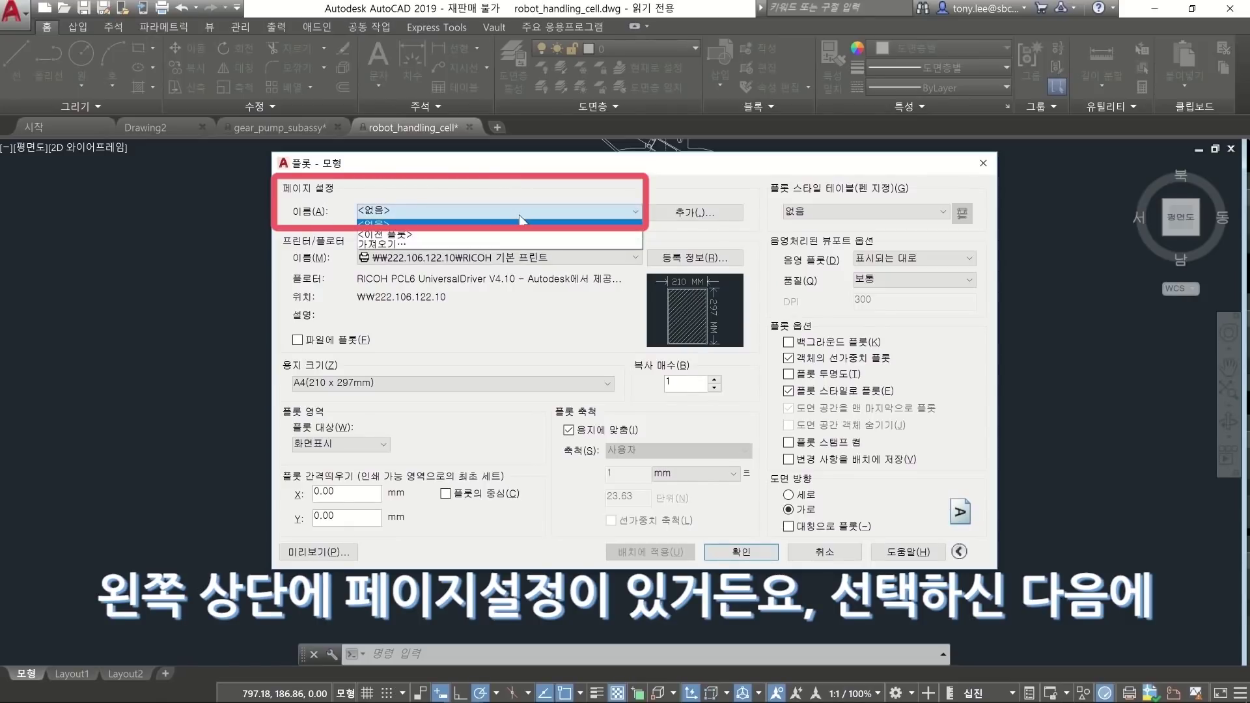
{"action": "left_click", "coordinate": [418, 234]}
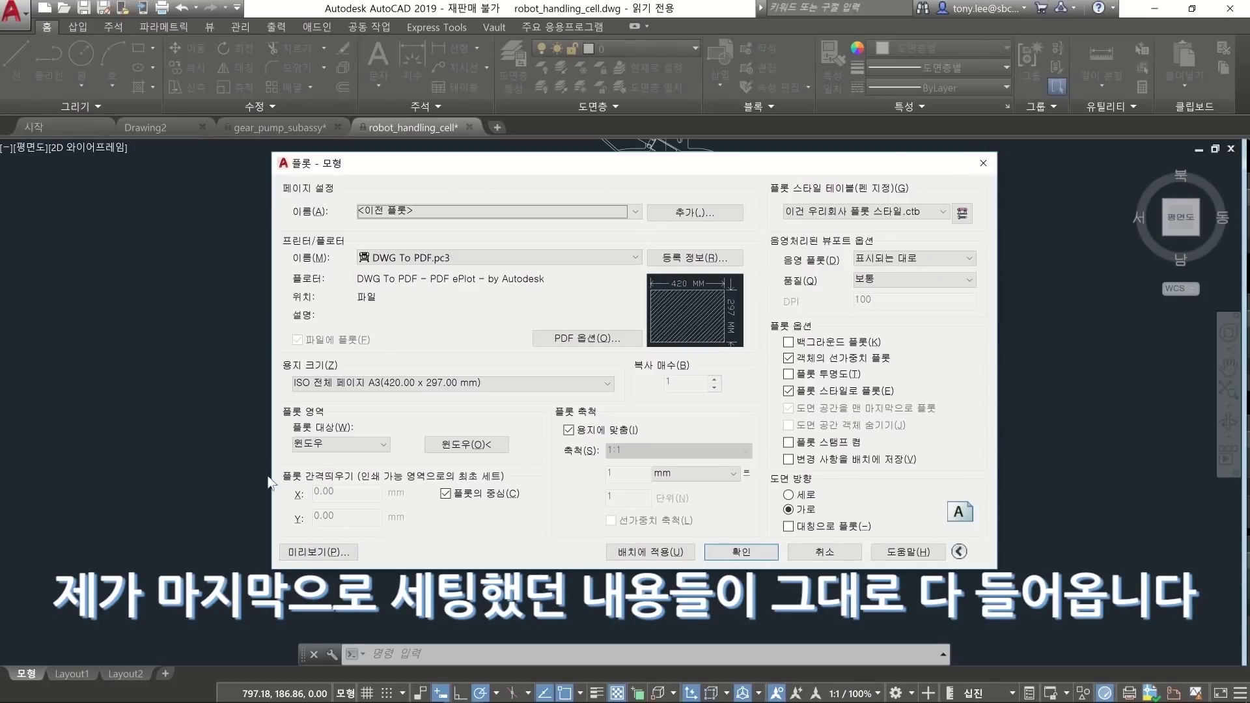
{"action": "left_click", "coordinate": [504, 209]}
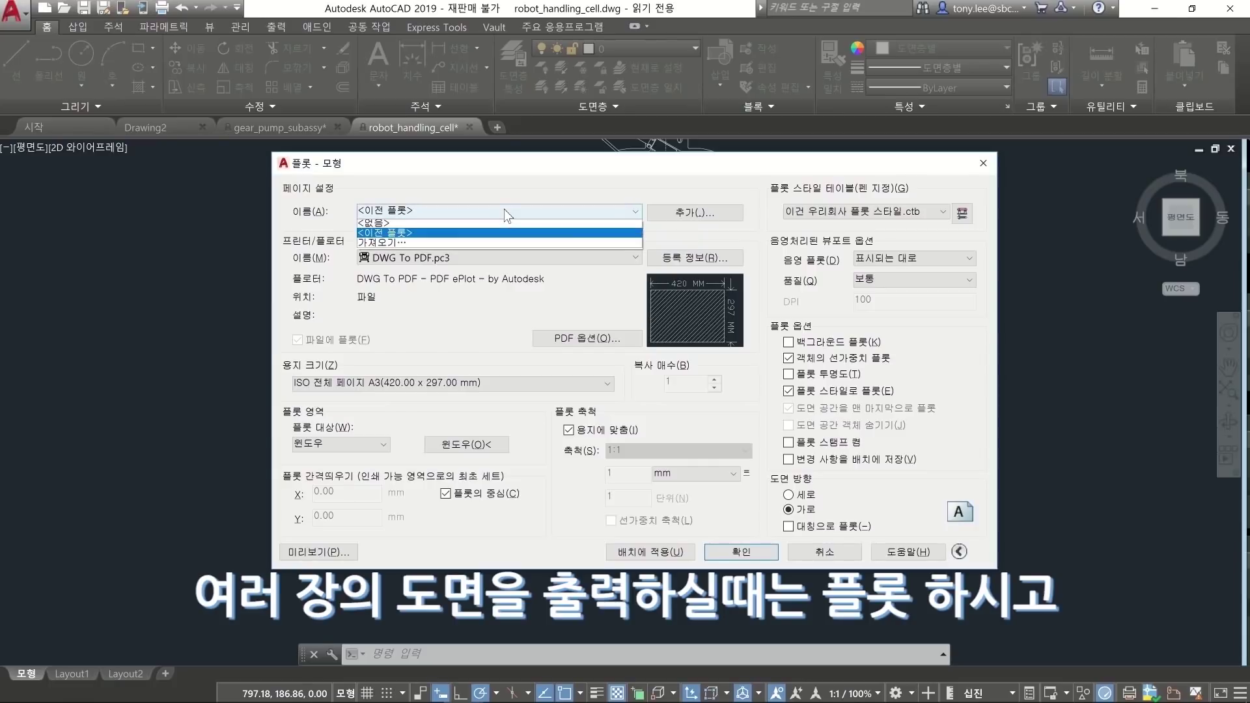
{"action": "left_click", "coordinate": [400, 233]}
{"action": "left_click", "coordinate": [466, 444]}
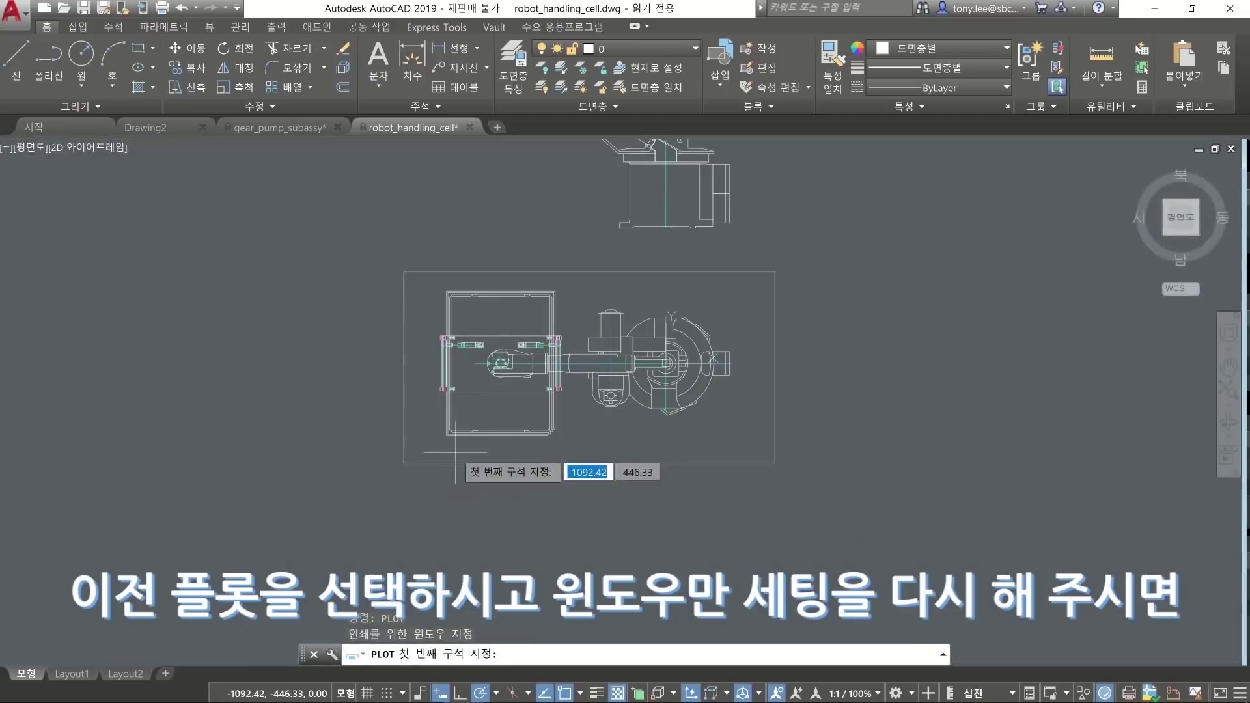
Frame the robot cell with a two-corner plot window and preview it on the A3 sheet
{"action": "left_click", "coordinate": [405, 463]}
{"action": "left_click", "coordinate": [780, 272]}
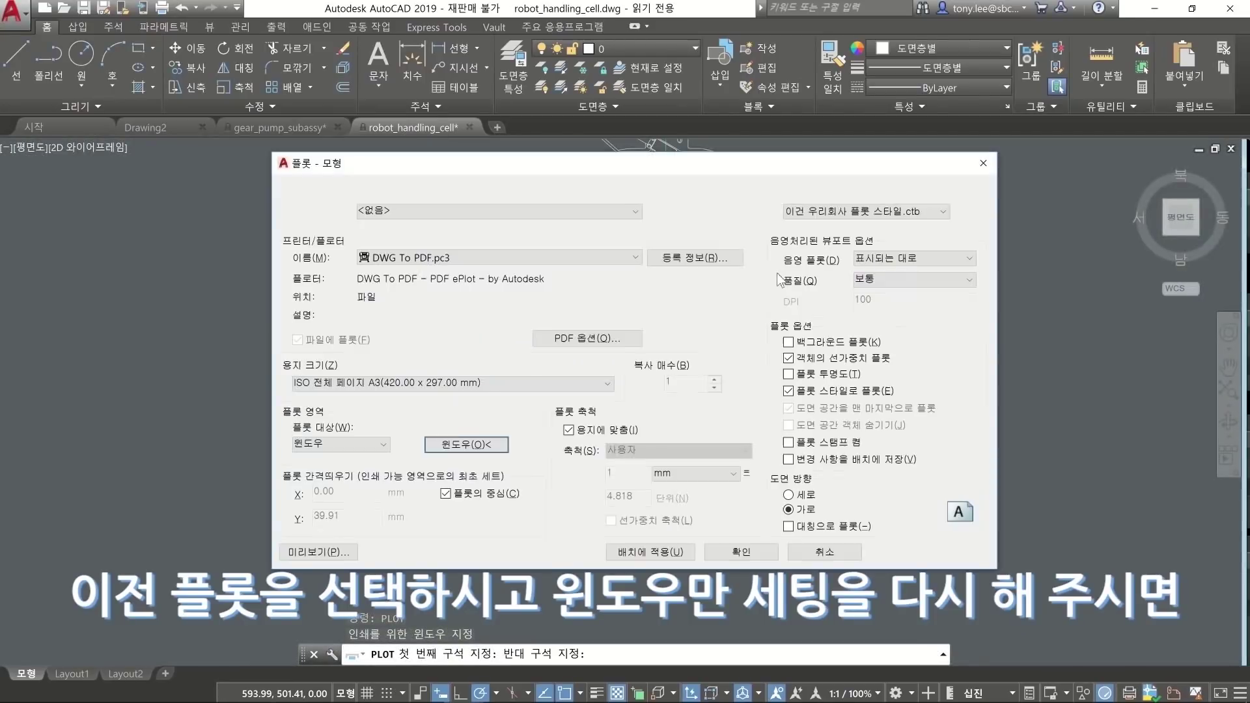
{"action": "left_click", "coordinate": [337, 558]}
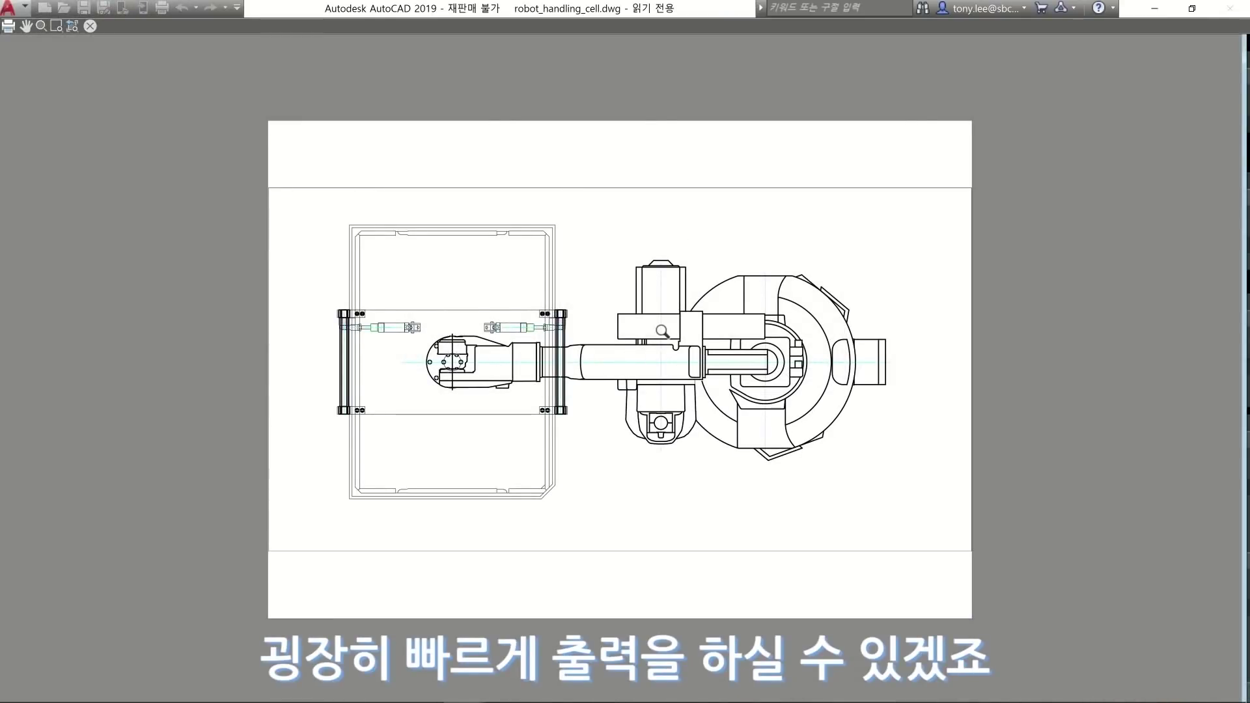
{"action": "right_click", "coordinate": [667, 334]}
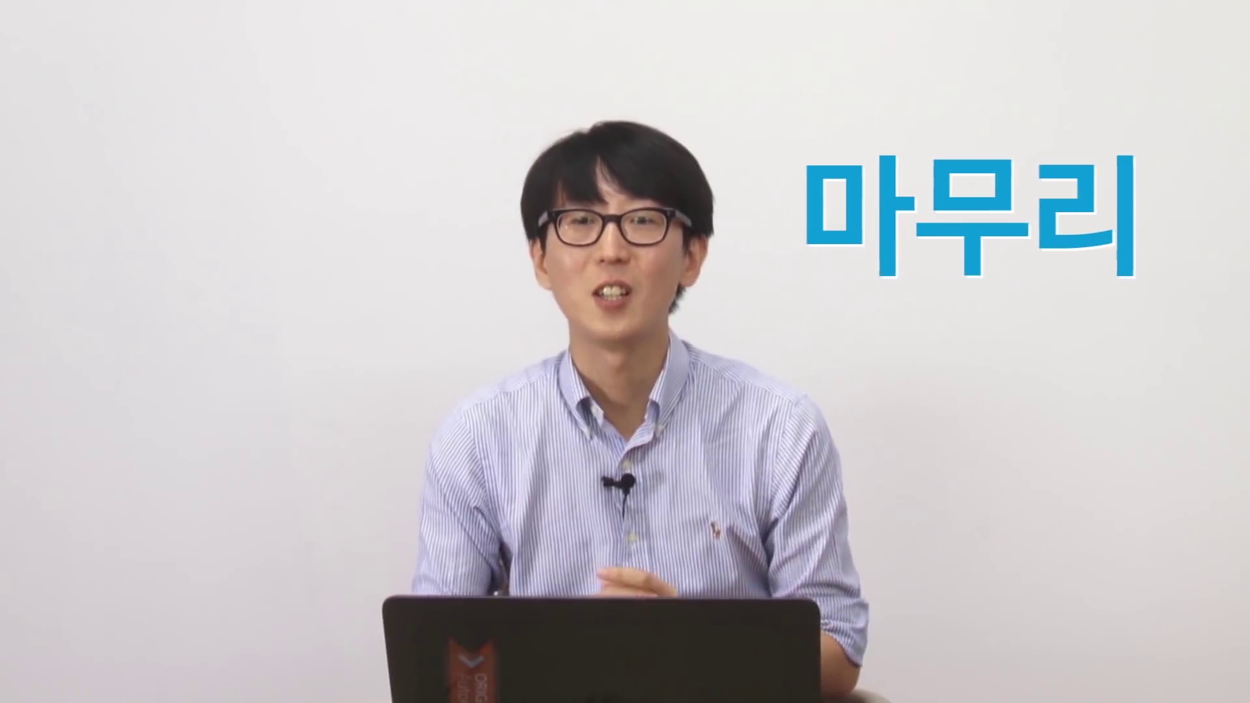